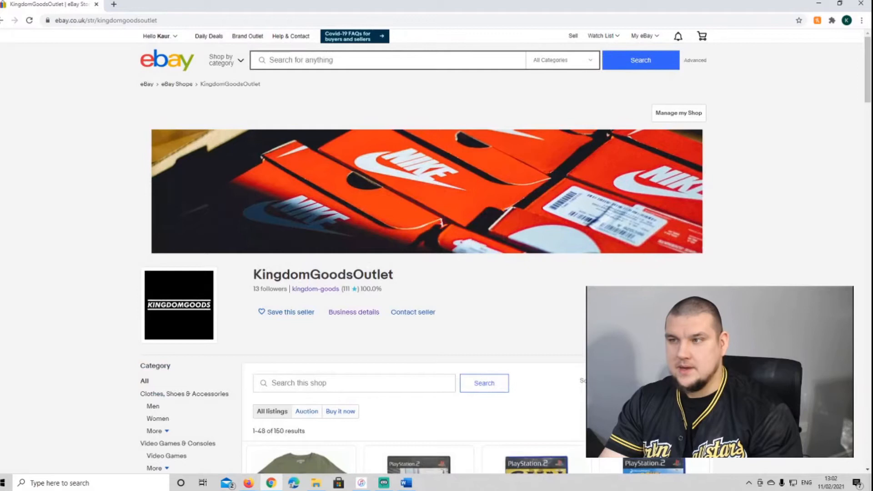
Step: Go to the Seller Hub from the shop page and start creating a new listing
{"action": "left_click", "coordinate": [636, 49]}
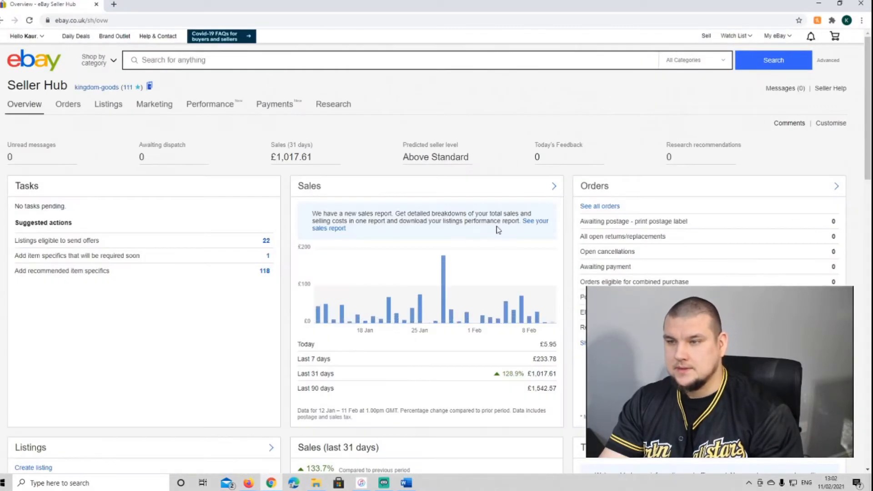
{"action": "mouse_move", "coordinate": [102, 106]}
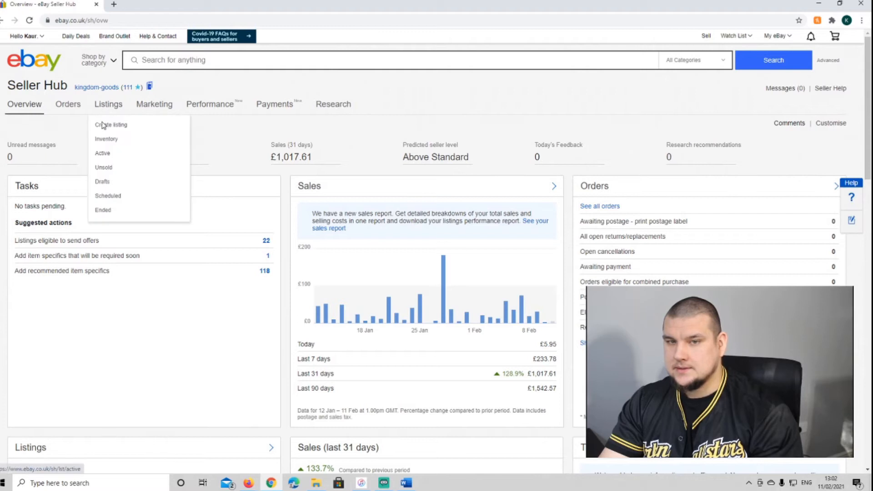
{"action": "left_click", "coordinate": [110, 125]}
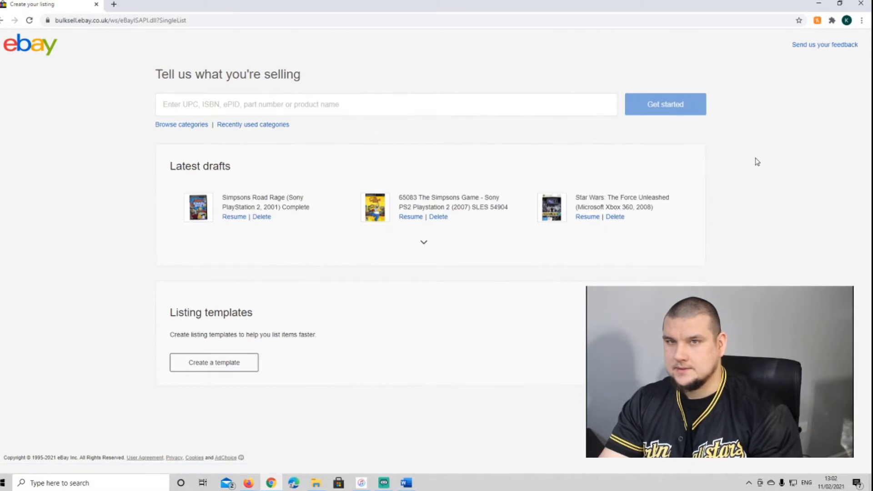
Step: Start the listing with the product name "Fluid Mens T-Shirt" in the men's Shirts & Tops > T-Shirts category
{"action": "left_click", "coordinate": [334, 107]}
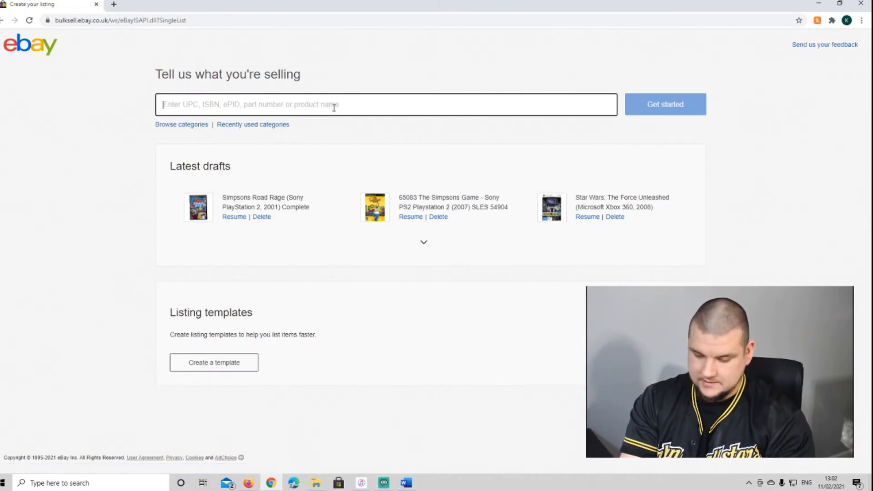
{"action": "type", "text": "F"}
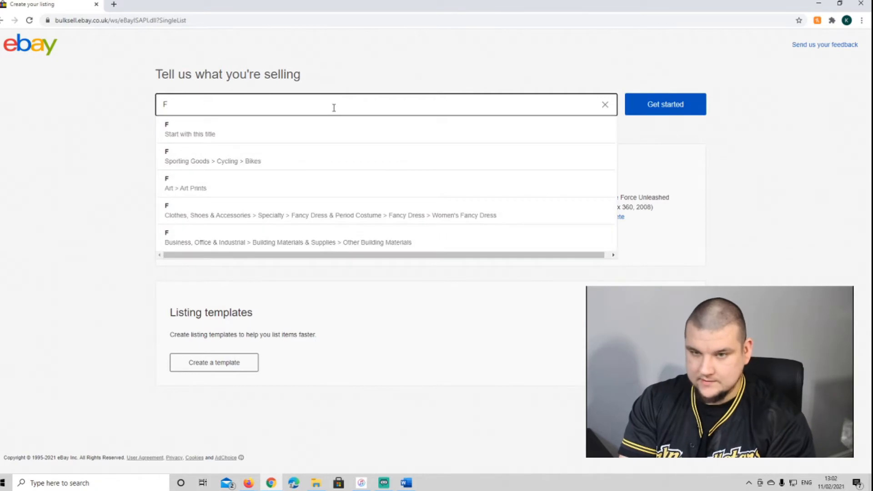
{"action": "type", "text": "luid "}
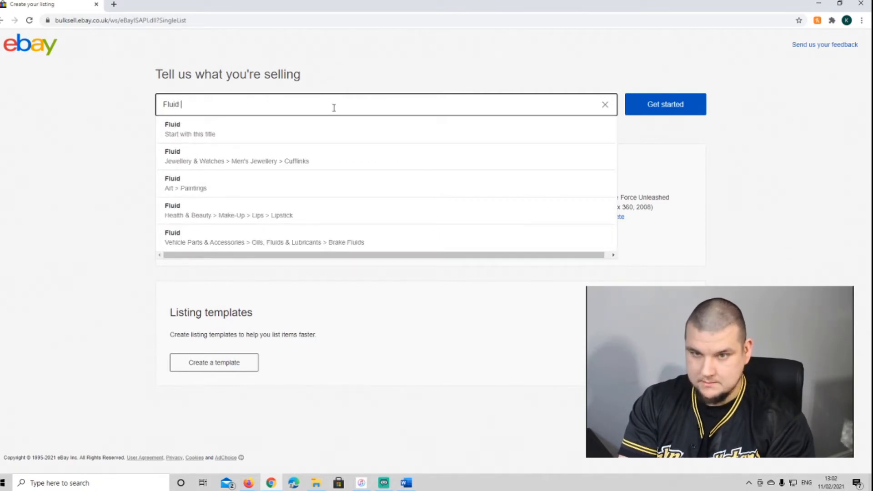
{"action": "type", "text": "Mens"}
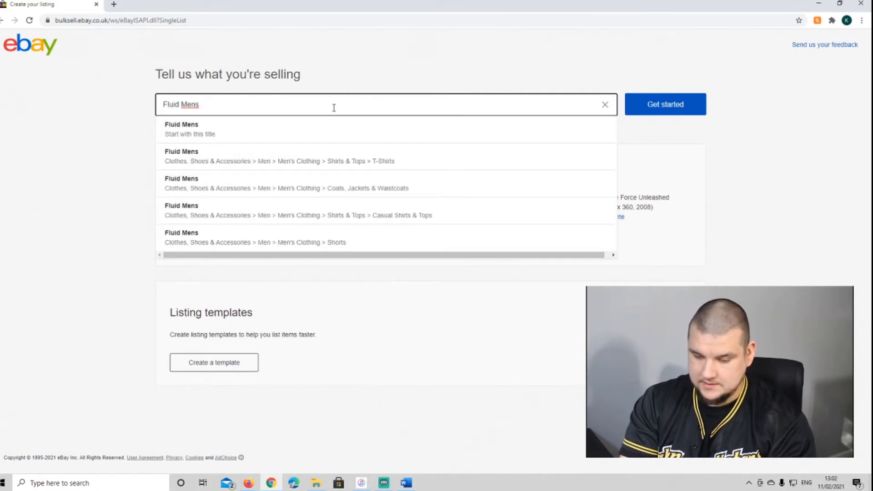
{"action": "type", "text": " T-Shairt"}
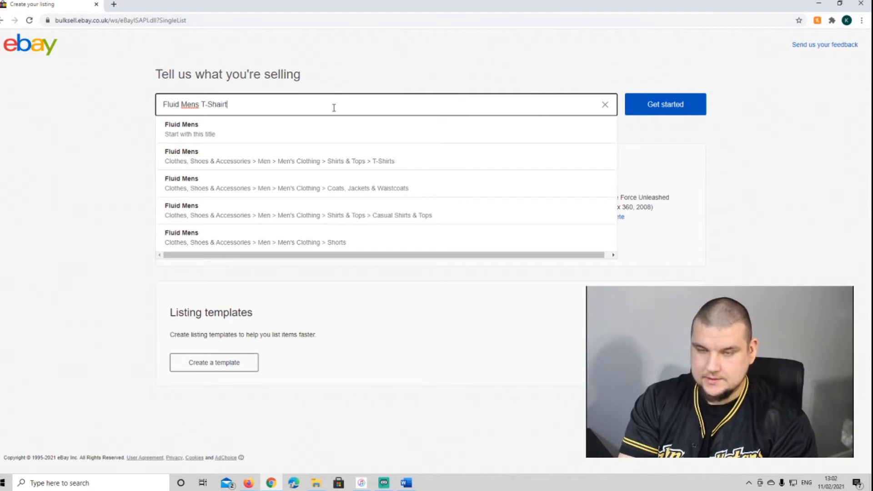
{"action": "key", "text": "BackSpace"}
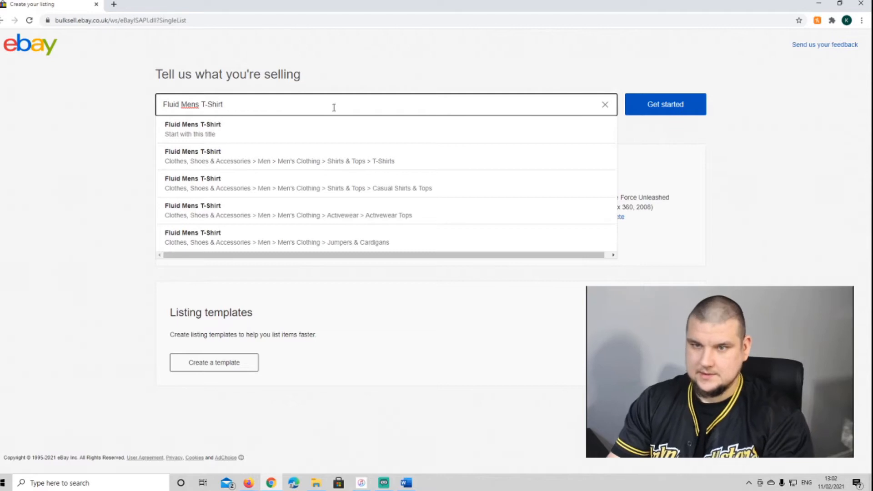
{"action": "left_click", "coordinate": [396, 168]}
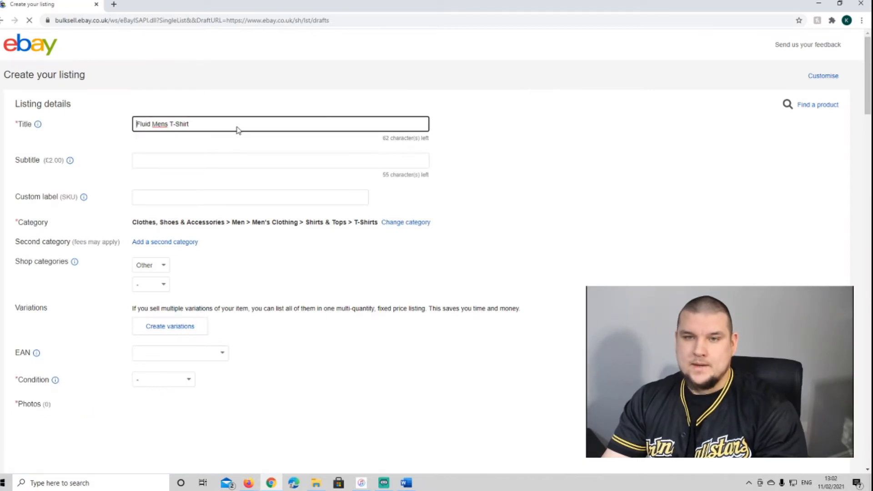
Step: Extend the listing title to "Fluid Mens T-Shirt Crew Neck Short Sleeve Chest Pocket Casual Top"
{"action": "left_click", "coordinate": [239, 122]}
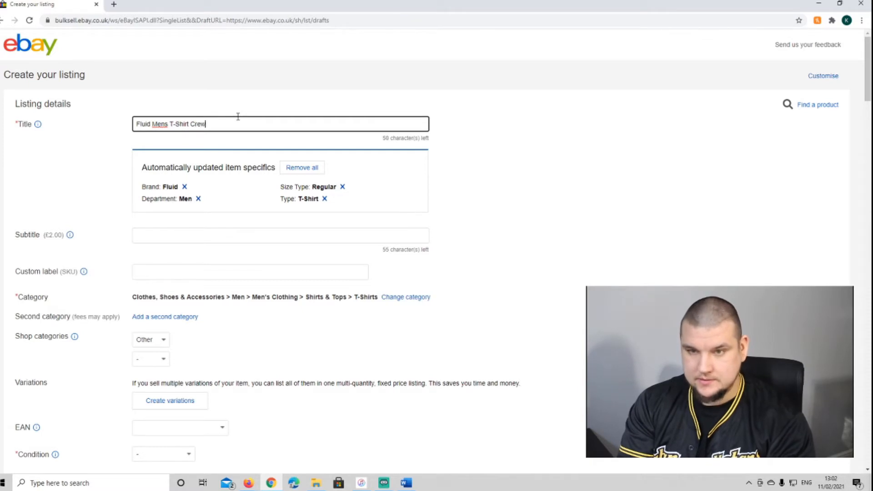
{"action": "type", "text": "Neck Short Sleeve"}
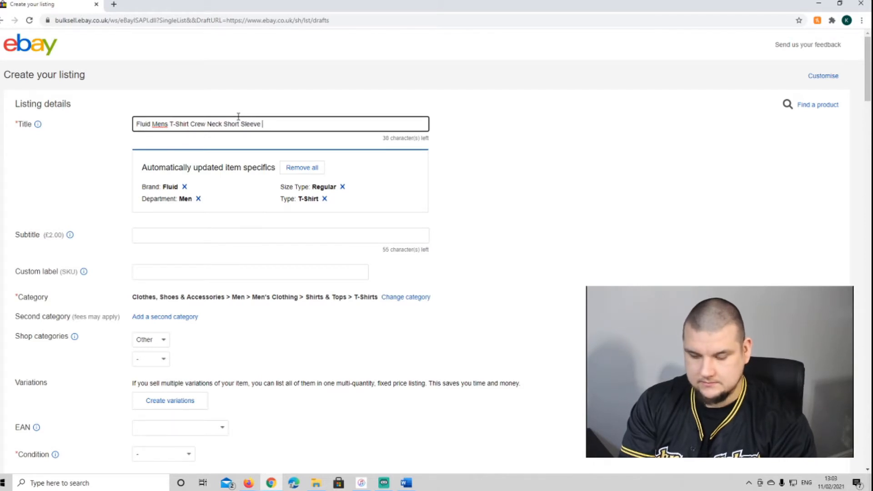
{"action": "type", "text": "Chest Pocket"}
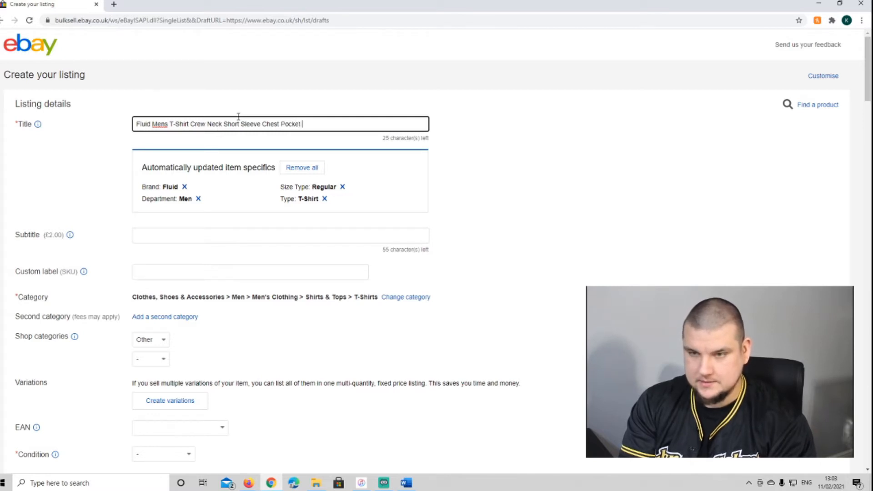
{"action": "type", "text": " Casual Top Sl"}
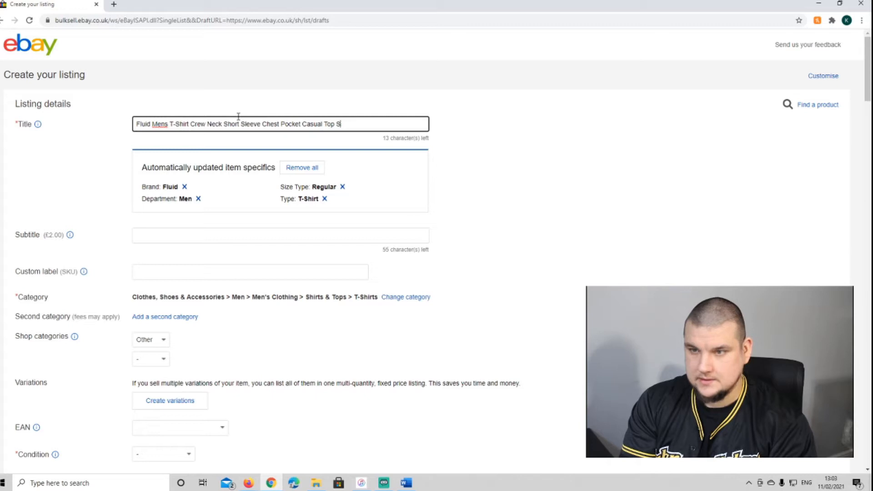
{"action": "key", "text": "BackSpace"}
{"action": "key", "text": "BackSpace"}
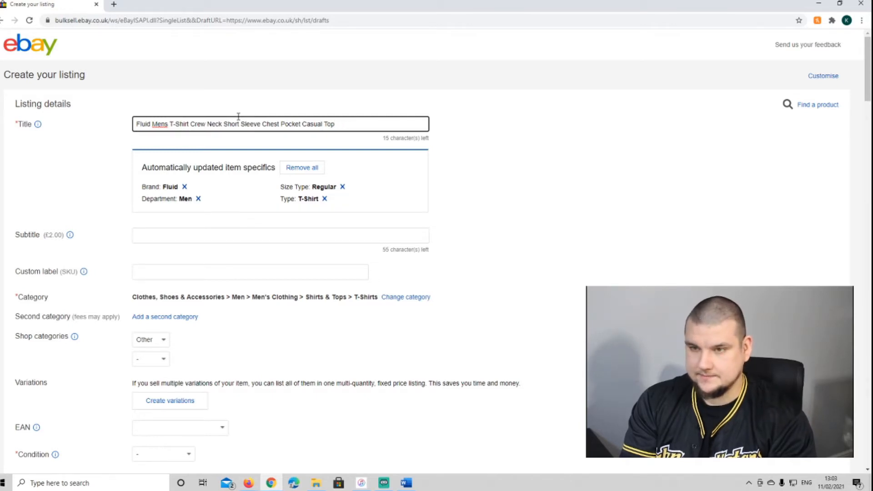
{"action": "left_click", "coordinate": [625, 200]}
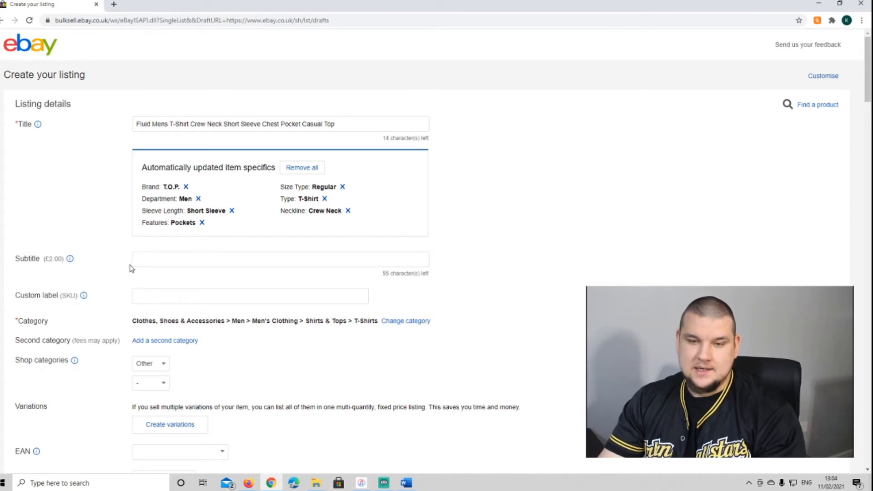
Step: Enter FLUID-TEE-STRIPE-BUR-M as the custom label (SKU) and copy that text
{"action": "scroll", "coordinate": [136, 256], "scroll_direction": "down", "scroll_amount": 3}
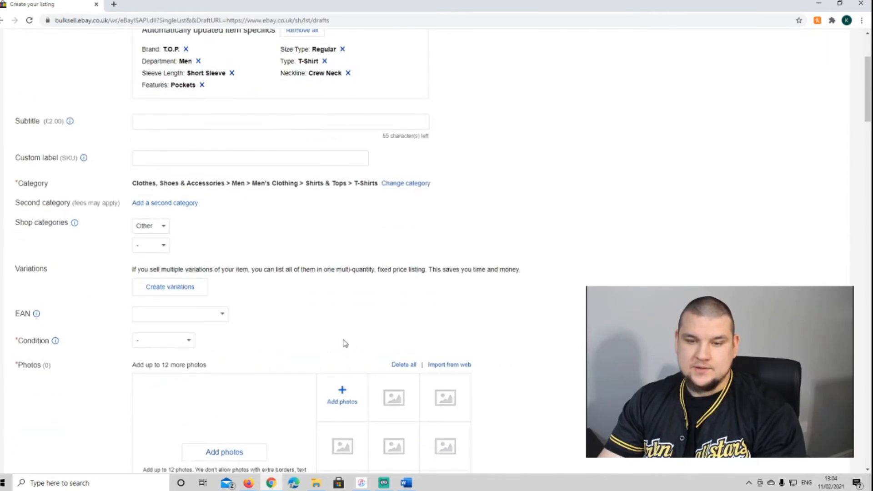
{"action": "left_click", "coordinate": [193, 160]}
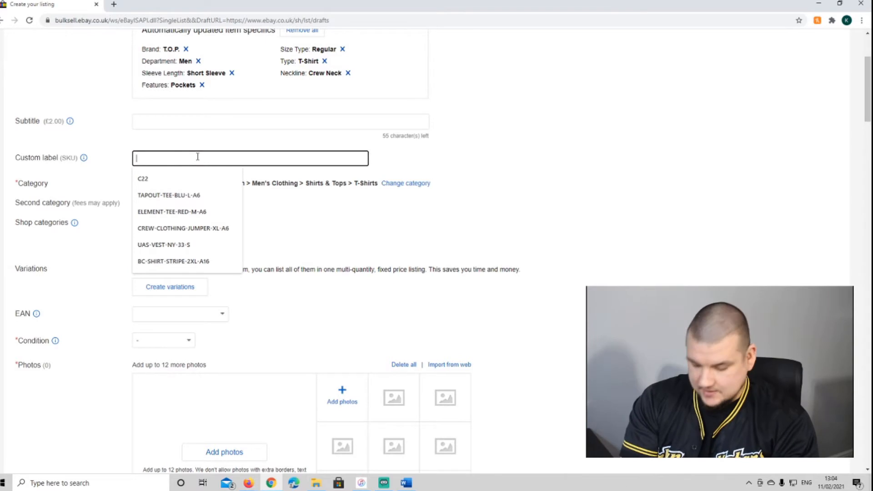
{"action": "type", "text": "F"}
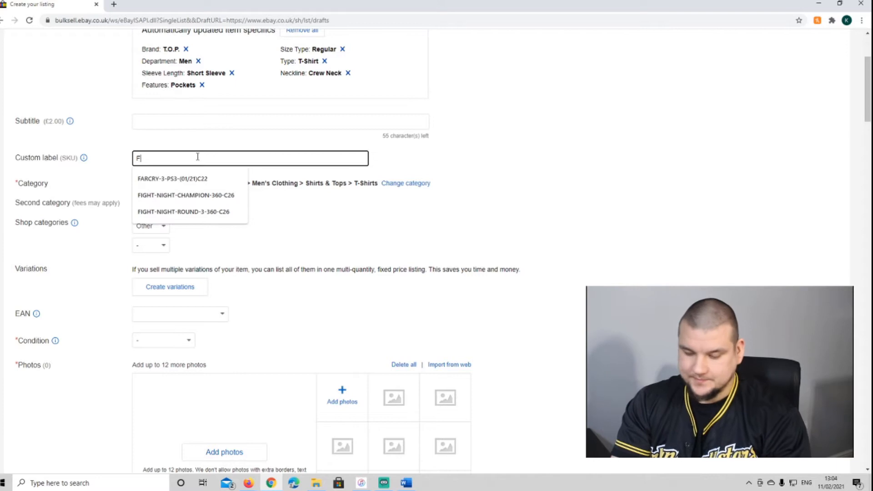
{"action": "type", "text": "LUID-TEE-STRIPE-BUR-"}
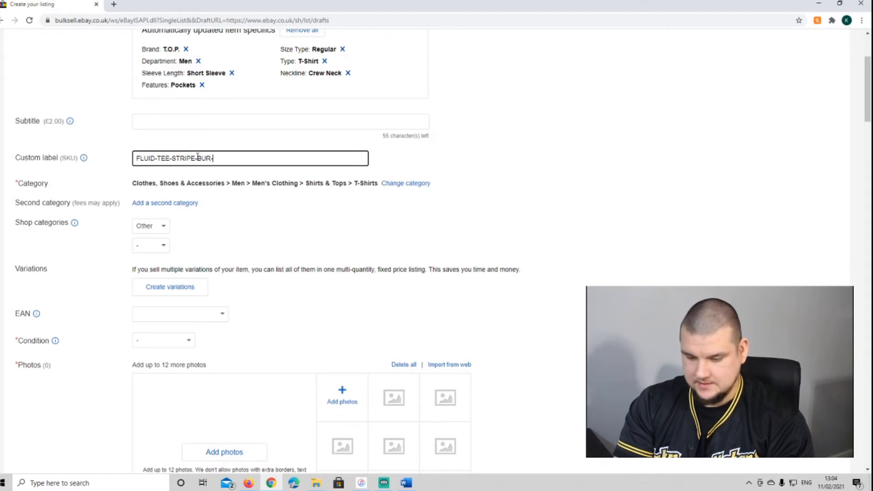
{"action": "left_click_drag", "start_coordinate": [227, 157], "coordinate": [136, 159]}
{"action": "right_click", "coordinate": [158, 162]}
{"action": "left_click", "coordinate": [185, 190]}
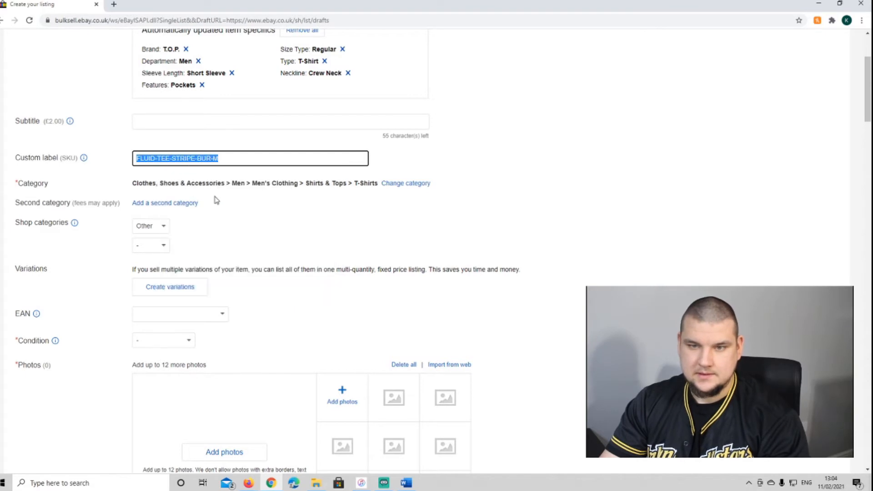
{"action": "left_click", "coordinate": [468, 205]}
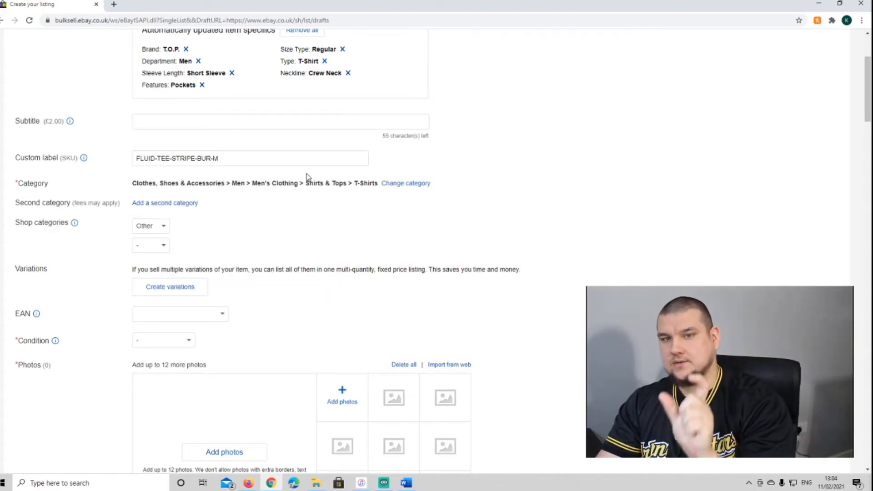
Step: Start creating variations for the listing and add Size as a variation attribute
{"action": "left_click", "coordinate": [171, 290]}
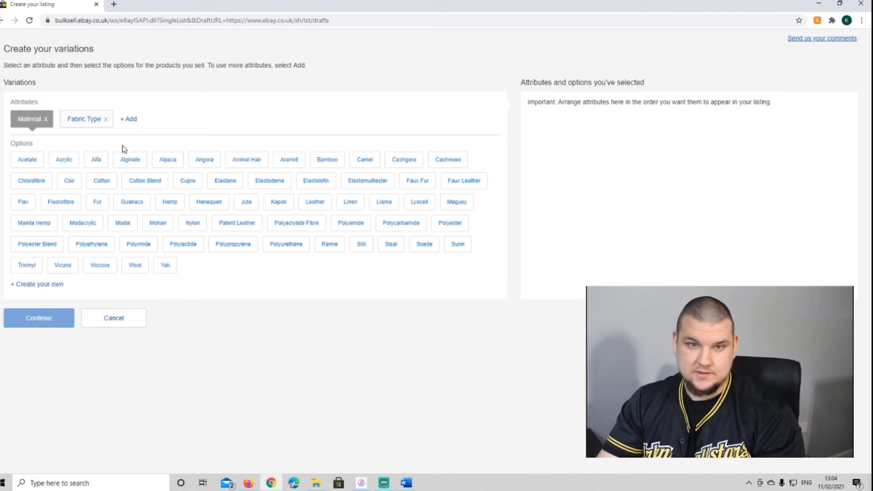
{"action": "left_click", "coordinate": [129, 119]}
{"action": "left_click", "coordinate": [171, 146]}
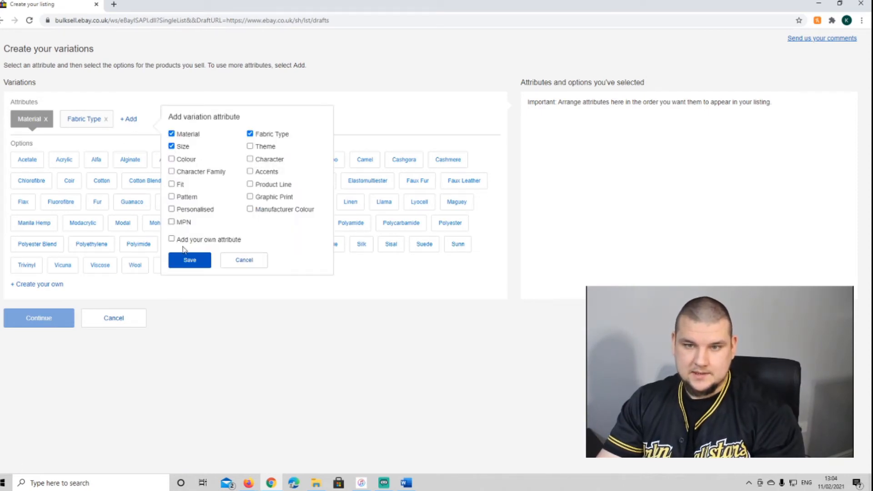
{"action": "left_click", "coordinate": [190, 260]}
{"action": "left_click", "coordinate": [132, 121]}
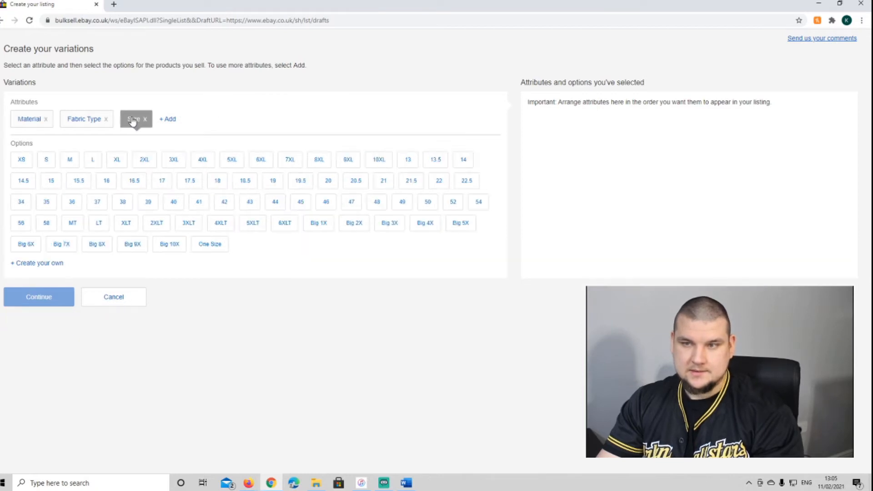
Step: Choose the size options S, M, L and XL and continue to the variation details
{"action": "left_click", "coordinate": [47, 160]}
{"action": "left_click", "coordinate": [70, 159]}
{"action": "left_click", "coordinate": [92, 159]}
{"action": "left_click", "coordinate": [116, 160]}
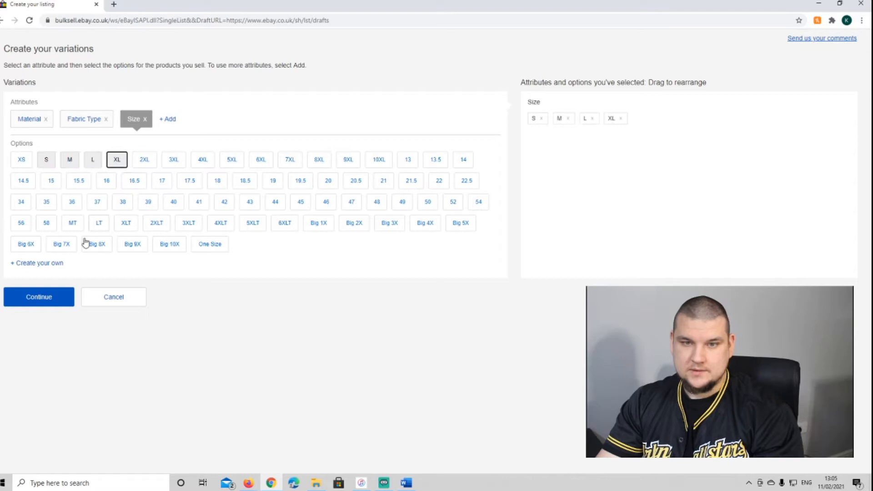
{"action": "left_click", "coordinate": [46, 295]}
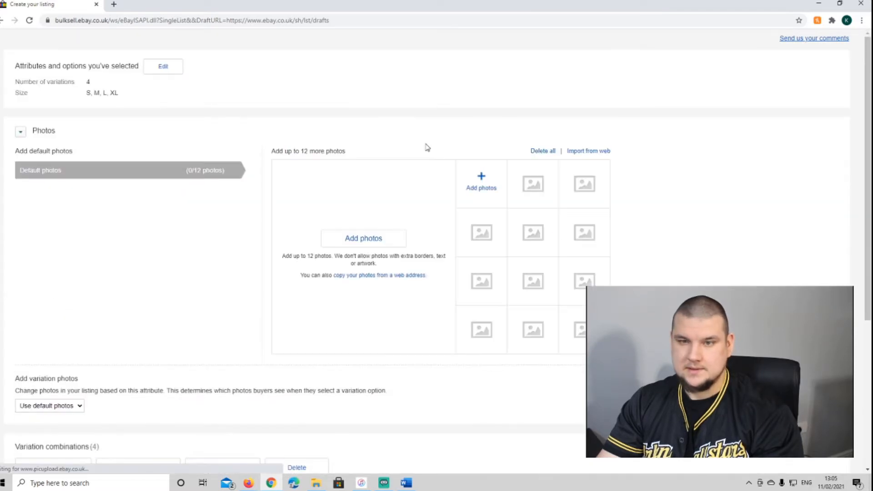
Step: Upload photos F1 to F5 from the "1 Colour multi Size Listing" folder as the default photos
{"action": "left_click", "coordinate": [384, 240]}
{"action": "left_click", "coordinate": [129, 23]}
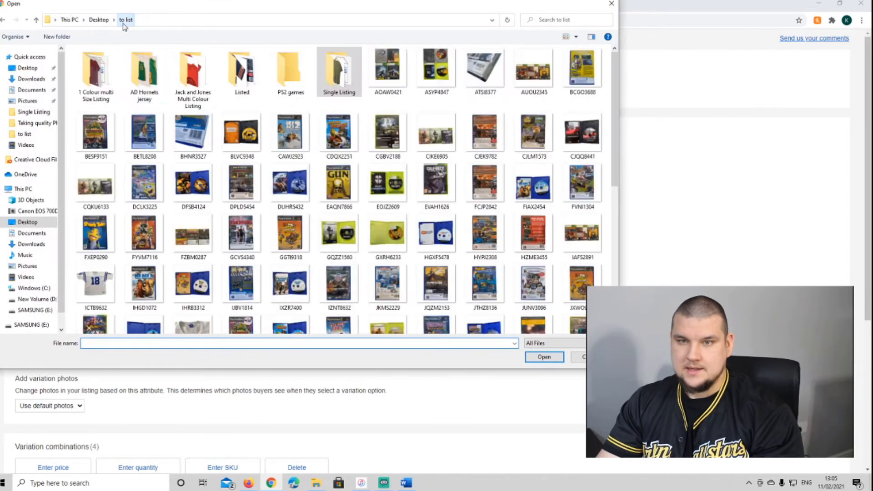
{"action": "double_click", "coordinate": [82, 73]}
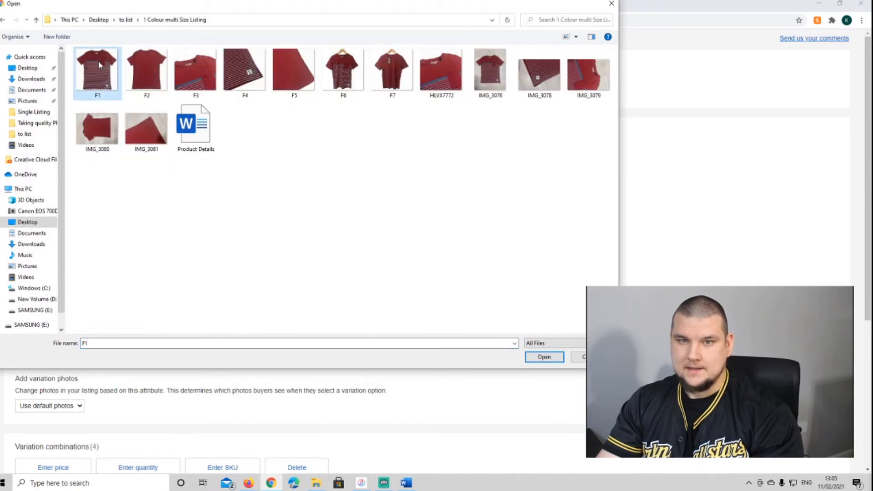
{"action": "left_click", "coordinate": [98, 62]}
{"action": "left_click", "coordinate": [152, 73], "text": "ctrl"}
{"action": "left_click", "coordinate": [195, 73], "text": "ctrl"}
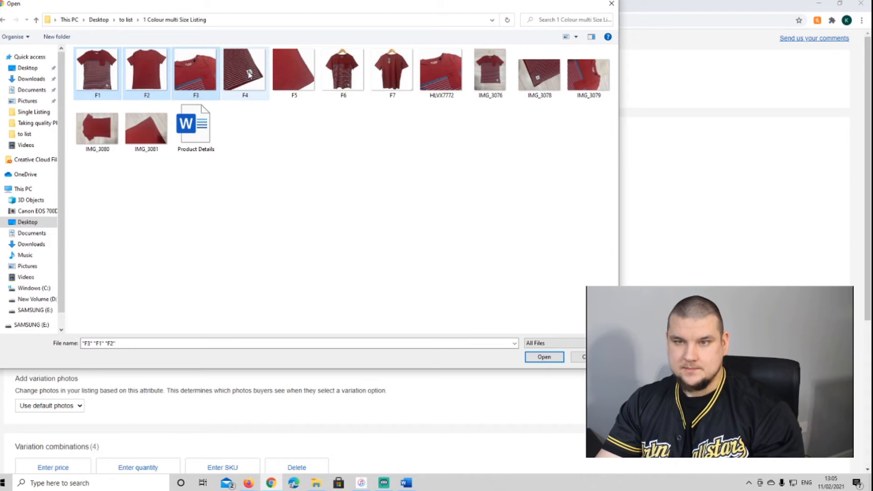
{"action": "left_click", "coordinate": [245, 70], "text": "ctrl"}
{"action": "left_click", "coordinate": [299, 70], "text": "ctrl"}
{"action": "left_click", "coordinate": [543, 357]}
{"action": "scroll", "coordinate": [500, 234], "scroll_direction": "down", "scroll_amount": 4}
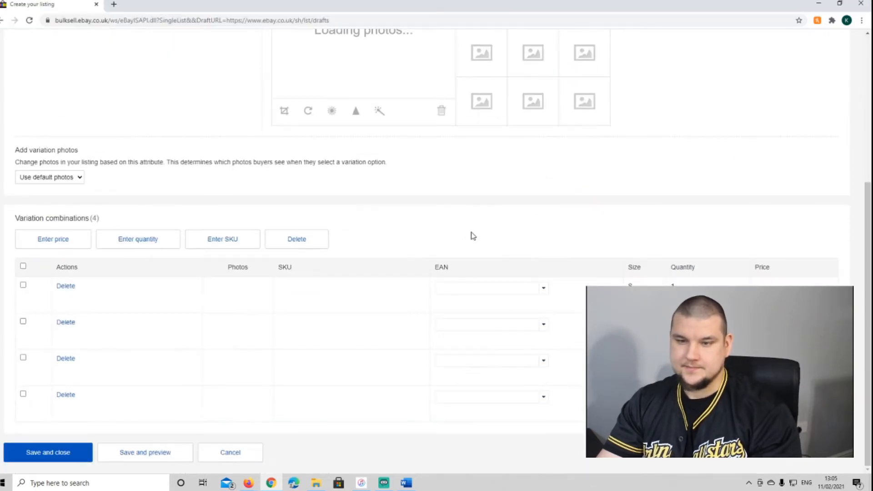
{"action": "scroll", "coordinate": [475, 230], "scroll_direction": "up", "scroll_amount": 1}
{"action": "scroll", "coordinate": [476, 227], "scroll_direction": "up", "scroll_amount": 4}
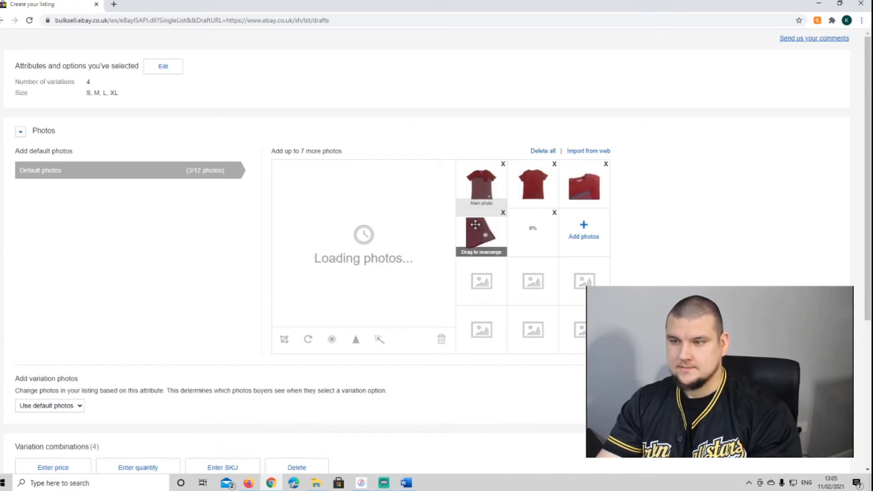
Step: Select all four size variations and set their price to 10.95
{"action": "scroll", "coordinate": [475, 224], "scroll_direction": "down", "scroll_amount": 5}
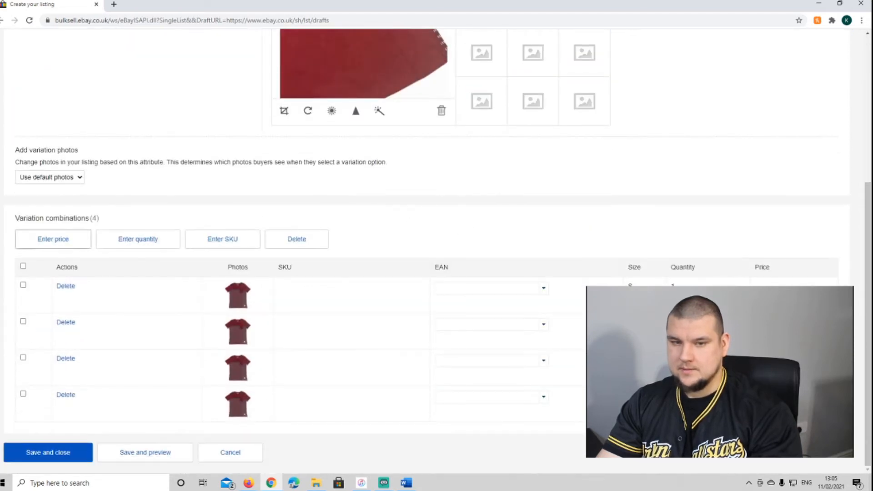
{"action": "left_click", "coordinate": [24, 265]}
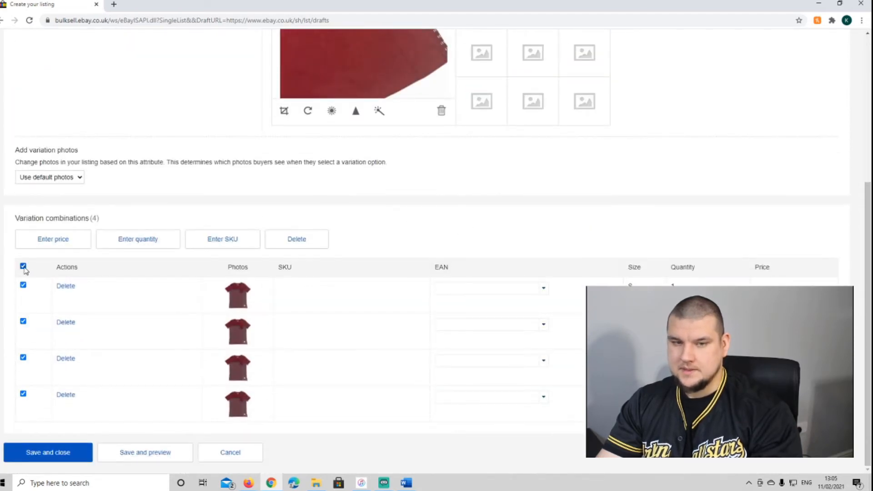
{"action": "left_click", "coordinate": [64, 240]}
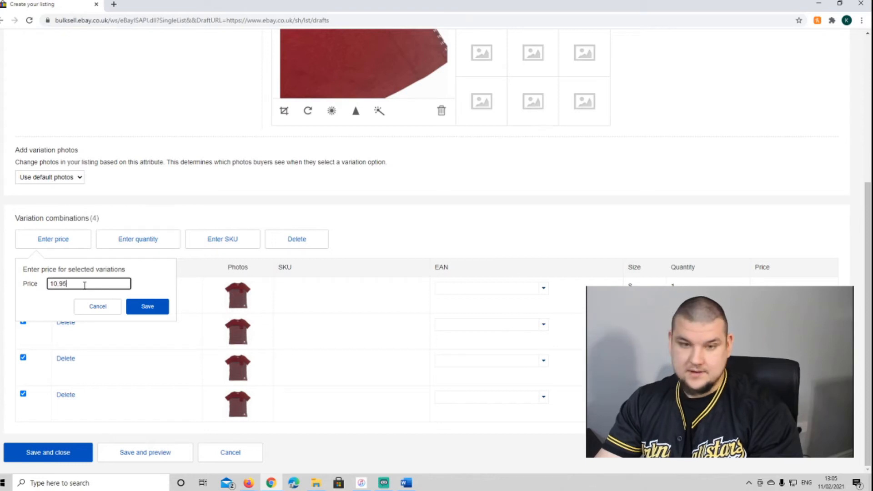
{"action": "left_click", "coordinate": [148, 307]}
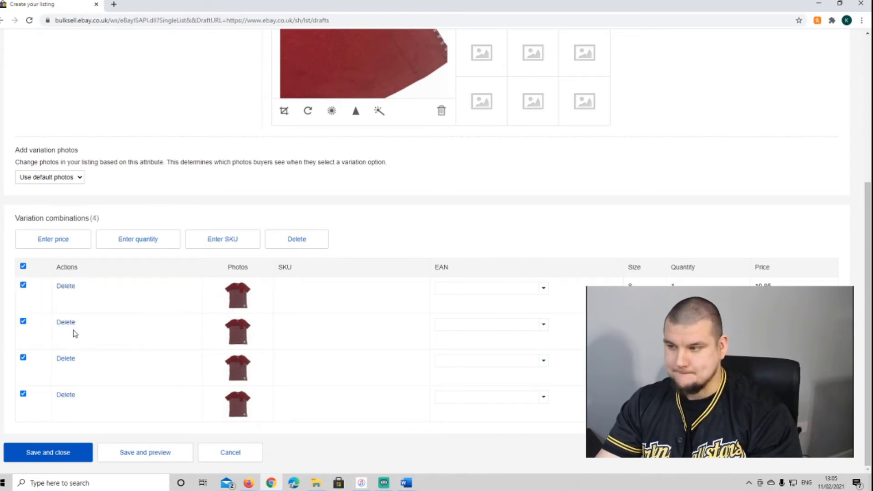
Step: Enter the SKUs FLUID-TEE-STRIPE-BUR-M-S, FLUID-TEE-STRIPE-BUR-M-M, FLUID-TEE-STRIPE-BUR-M-L and FLUID-TEE-STRIPE-BUR-M-XL for the S, M, L and XL variations
{"action": "right_click", "coordinate": [335, 286]}
{"action": "left_click", "coordinate": [367, 360]}
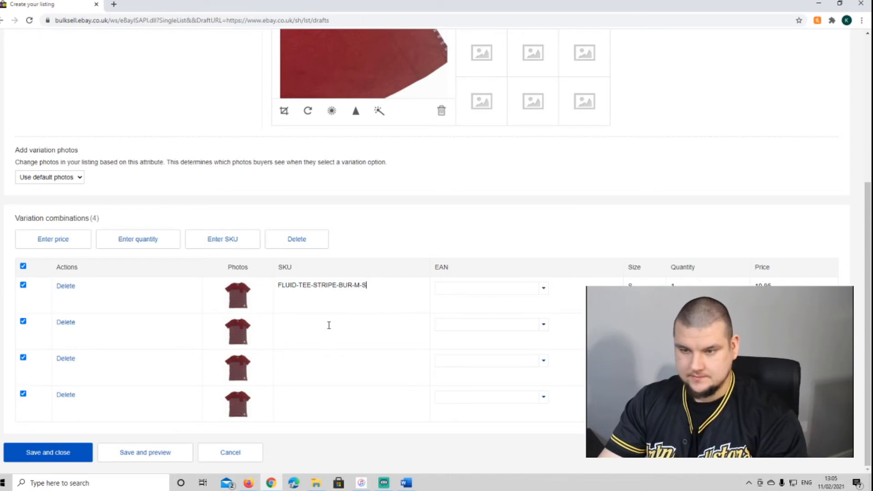
{"action": "left_click_drag", "start_coordinate": [365, 286], "coordinate": [281, 285]}
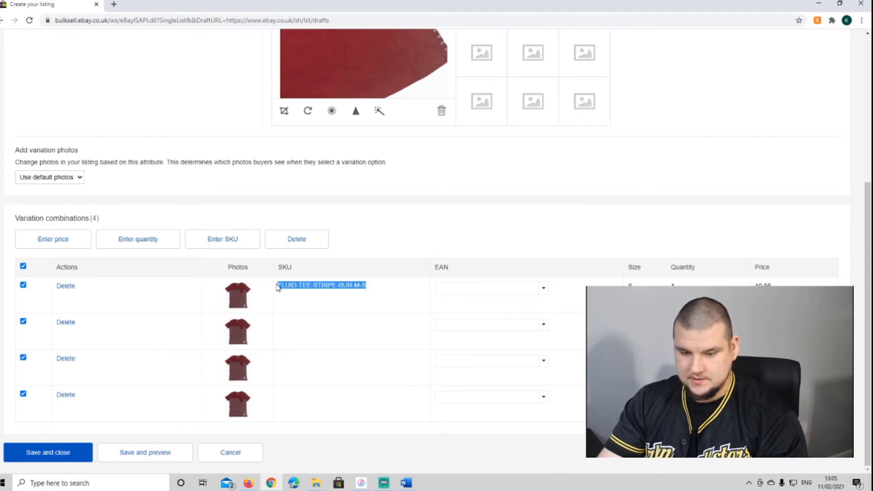
{"action": "left_click", "coordinate": [318, 321]}
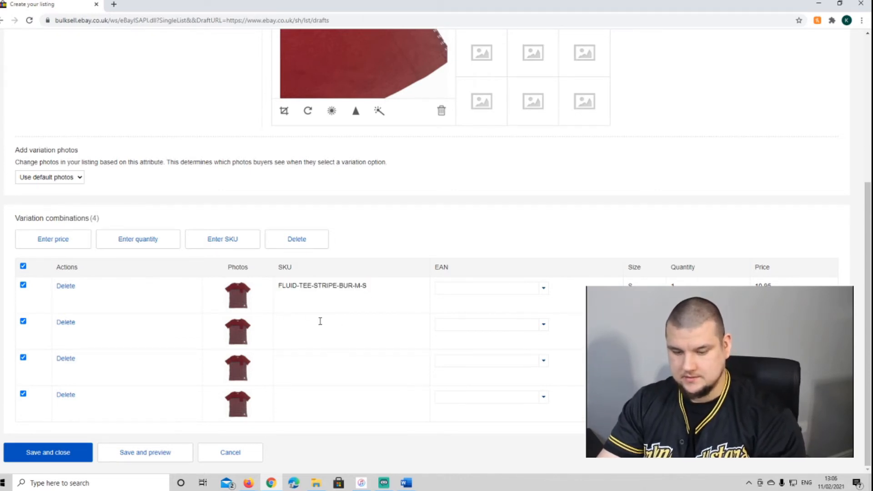
{"action": "type", "text": "FLUID-TEE-STRIPE-BUR-M-"}
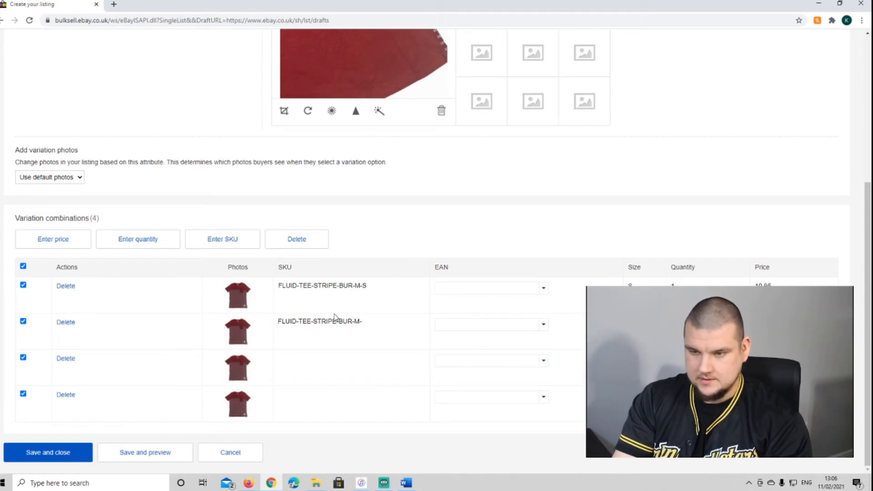
{"action": "type", "text": "M"}
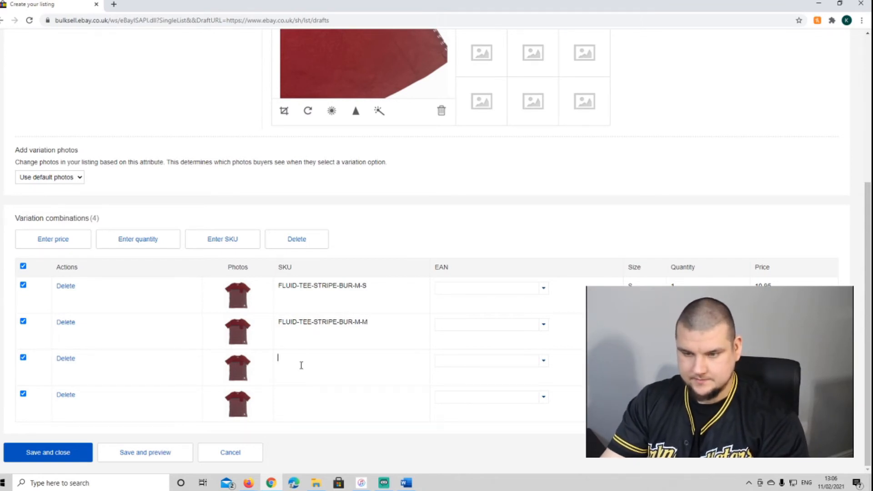
{"action": "right_click", "coordinate": [300, 364]}
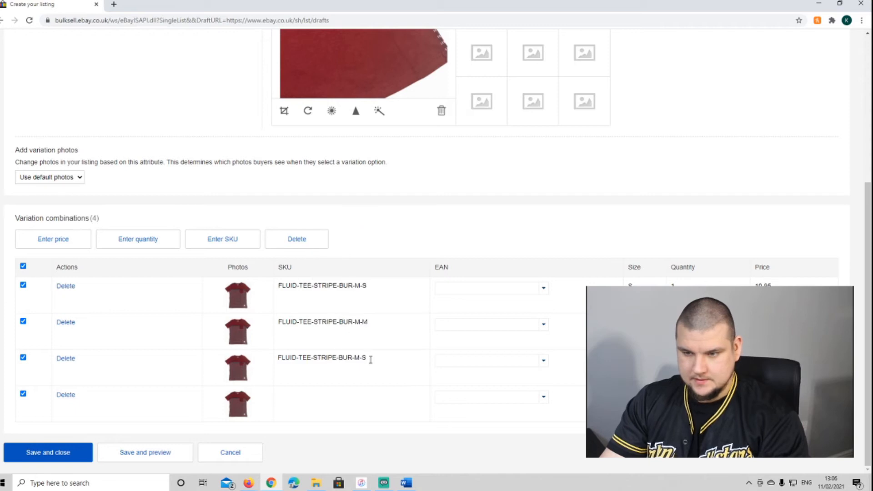
{"action": "left_click", "coordinate": [341, 401]}
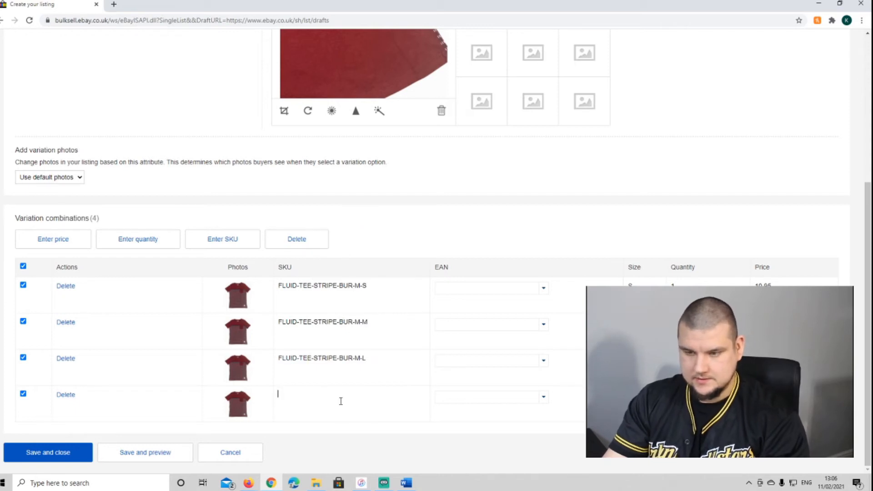
{"action": "right_click", "coordinate": [341, 400]}
{"action": "left_click", "coordinate": [364, 326]}
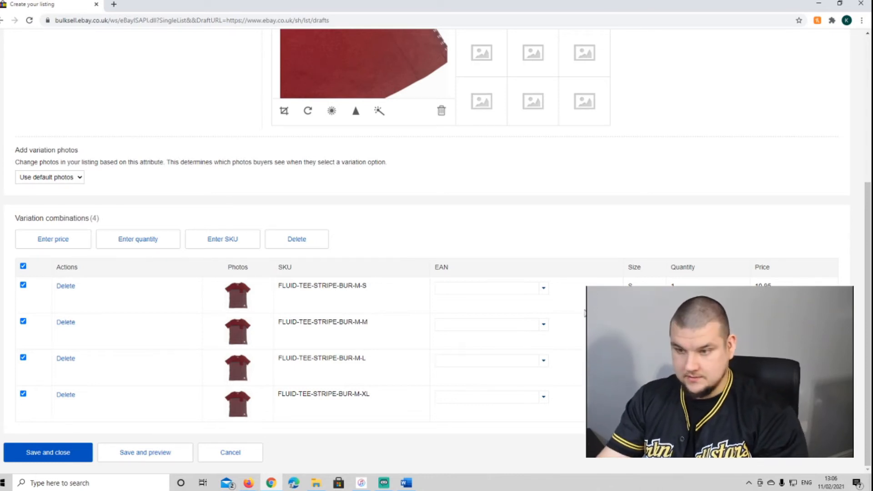
{"action": "left_click", "coordinate": [515, 289]}
{"action": "left_click", "coordinate": [503, 322]}
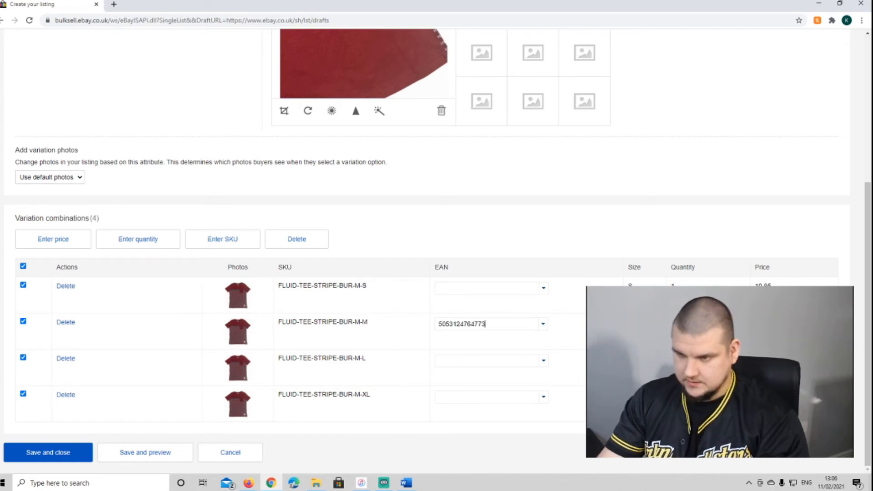
{"action": "left_click_drag", "start_coordinate": [437, 323], "coordinate": [478, 324]}
{"action": "right_click", "coordinate": [466, 398]}
{"action": "left_click", "coordinate": [483, 324]}
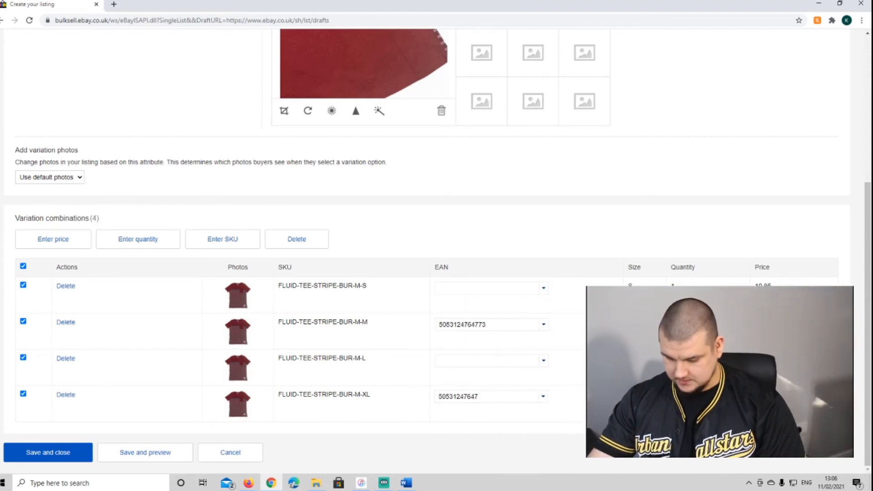
{"action": "type", "text": "97"}
{"action": "right_click", "coordinate": [443, 356]}
{"action": "left_click", "coordinate": [460, 285]}
{"action": "type", "text": "80"}
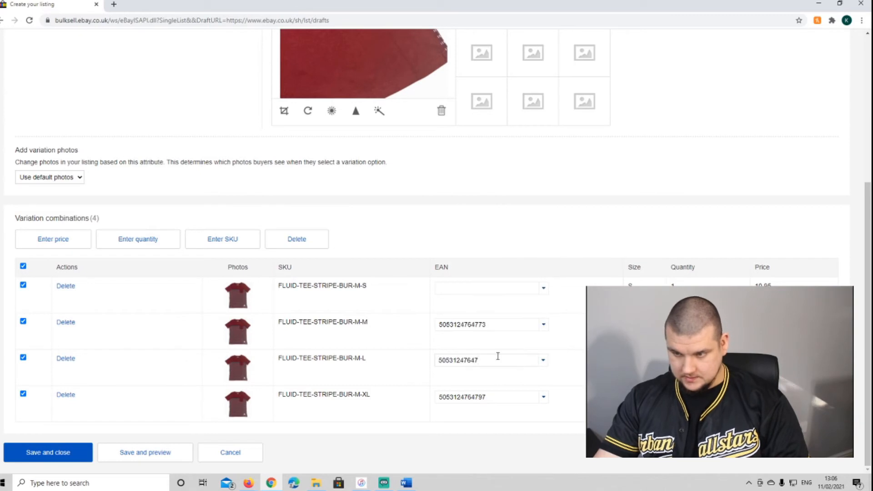
{"action": "left_click", "coordinate": [472, 287]}
{"action": "right_click", "coordinate": [472, 288]}
{"action": "left_click", "coordinate": [495, 306]}
{"action": "type", "text": "66"}
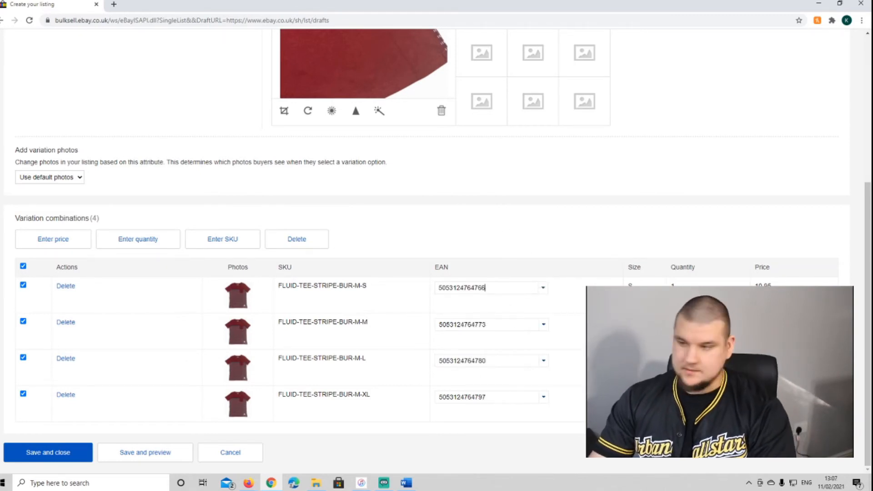
{"action": "left_click", "coordinate": [57, 460]}
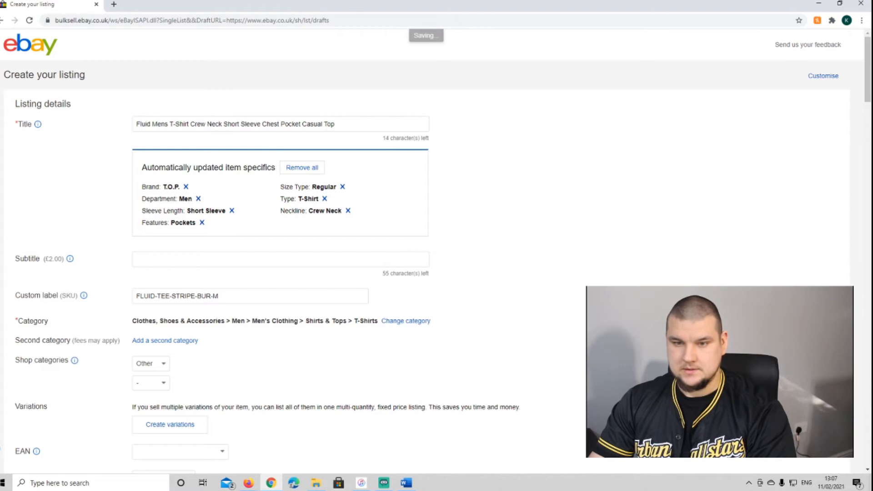
Step: Set the item condition to New with tags
{"action": "scroll", "coordinate": [166, 323], "scroll_direction": "down", "scroll_amount": 4}
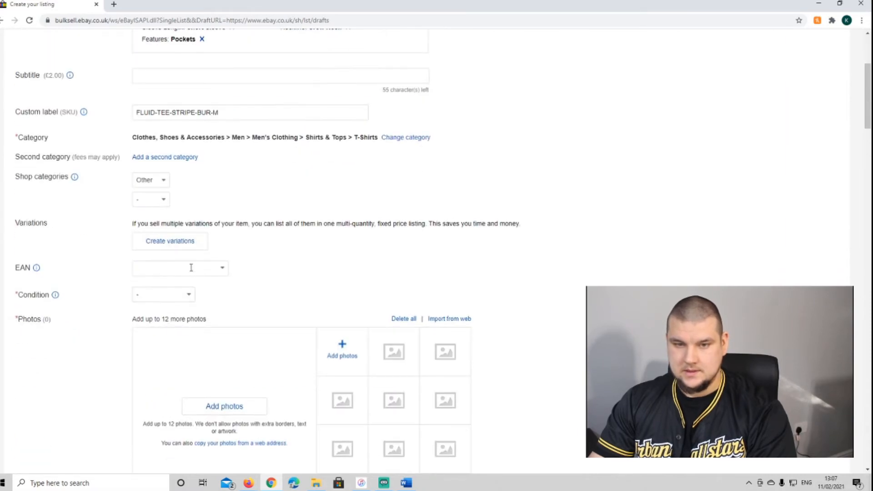
{"action": "left_click", "coordinate": [222, 268]}
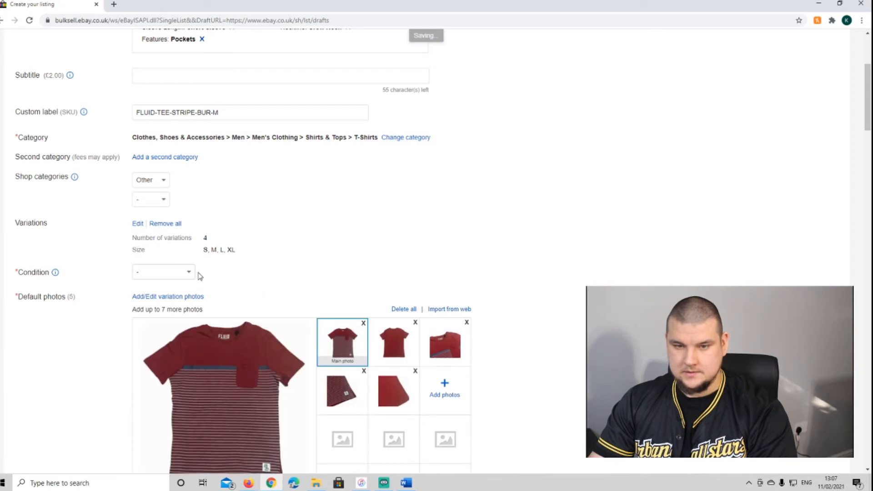
{"action": "left_click", "coordinate": [194, 273]}
{"action": "left_click", "coordinate": [177, 287]}
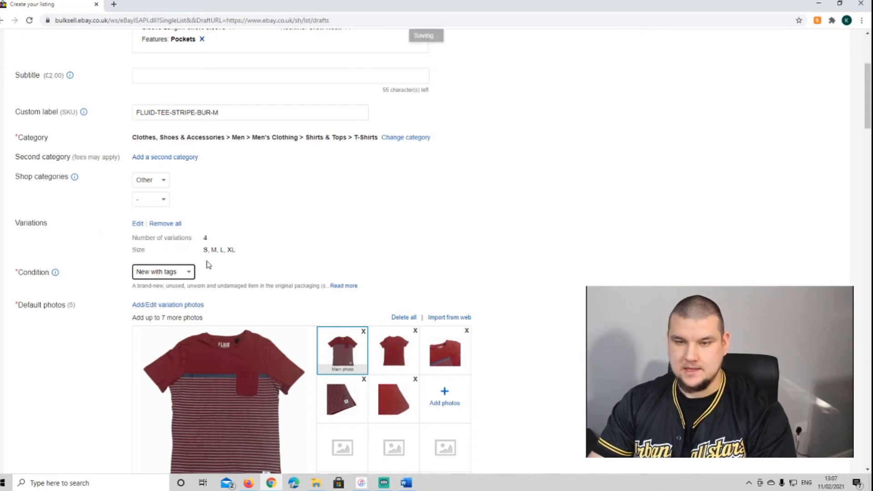
Step: Change the brand in the required item specifics to Fluid
{"action": "scroll", "coordinate": [235, 249], "scroll_direction": "down", "scroll_amount": 1}
{"action": "scroll", "coordinate": [333, 223], "scroll_direction": "down", "scroll_amount": 9}
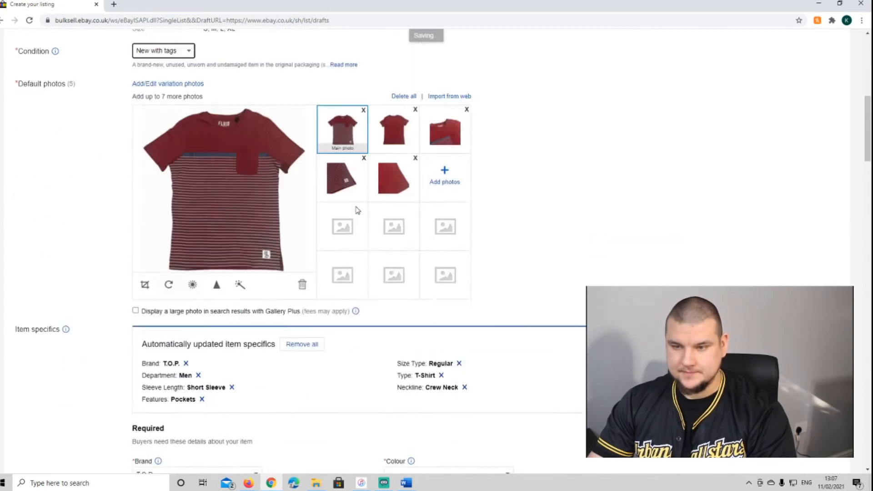
{"action": "left_click", "coordinate": [196, 236]}
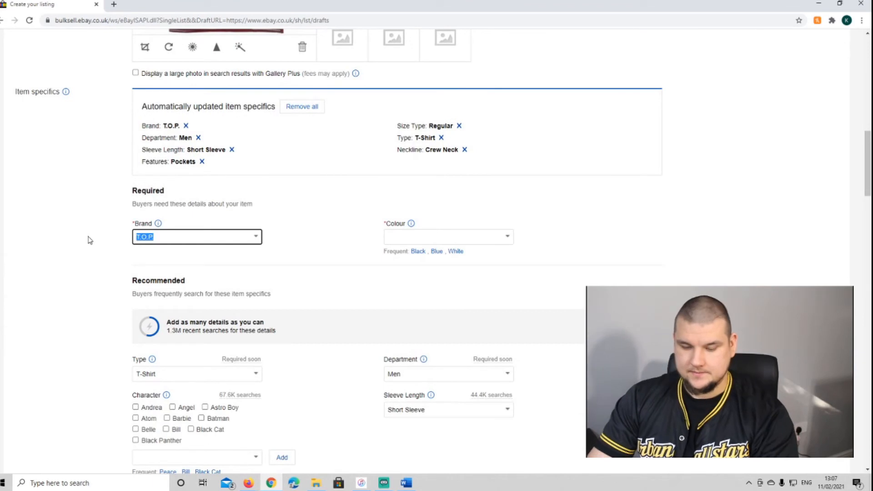
{"action": "type", "text": "Fluid"}
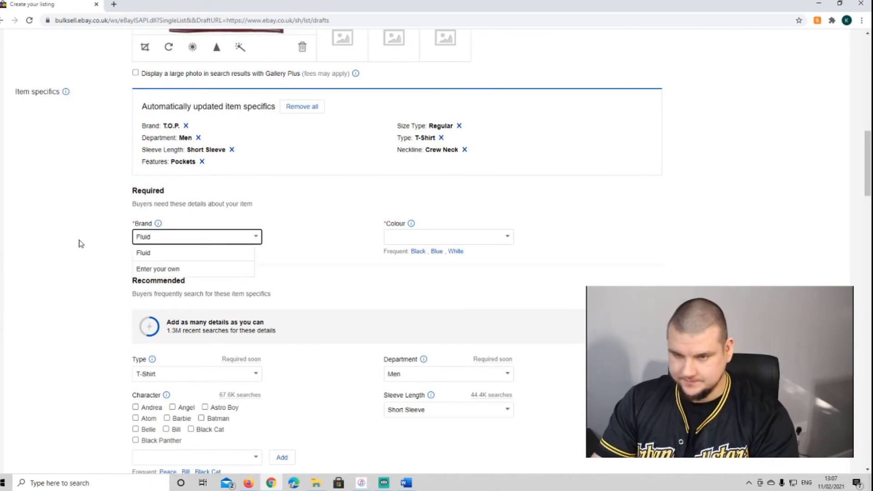
{"action": "left_click", "coordinate": [190, 254]}
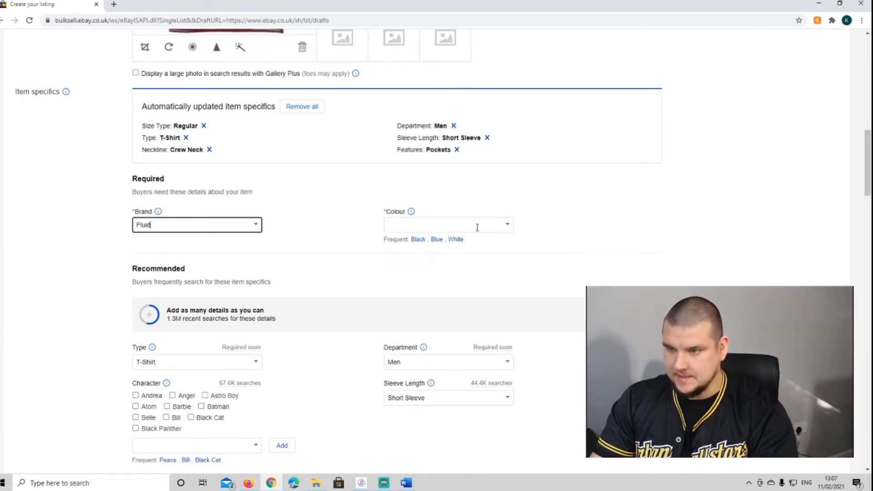
Step: Set the colour in the required item specifics to Maroon
{"action": "left_click", "coordinate": [506, 227]}
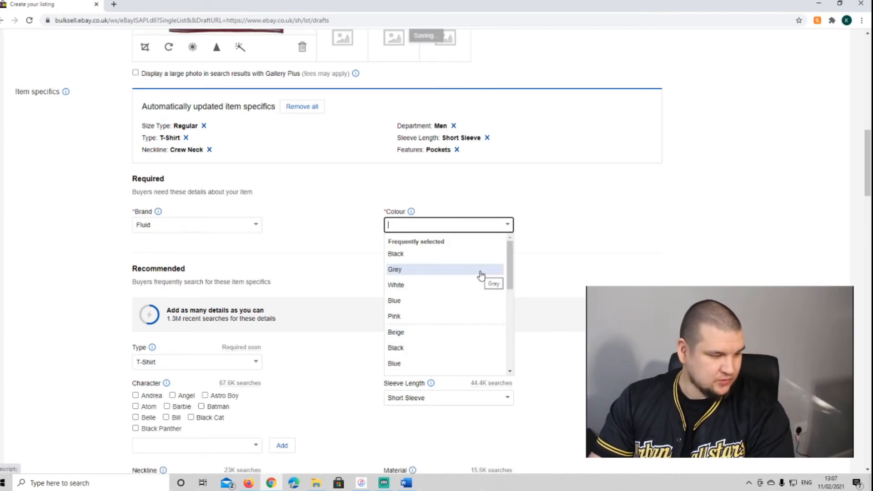
{"action": "scroll", "coordinate": [463, 290], "scroll_direction": "down", "scroll_amount": 3}
{"action": "scroll", "coordinate": [457, 274], "scroll_direction": "up", "scroll_amount": 3}
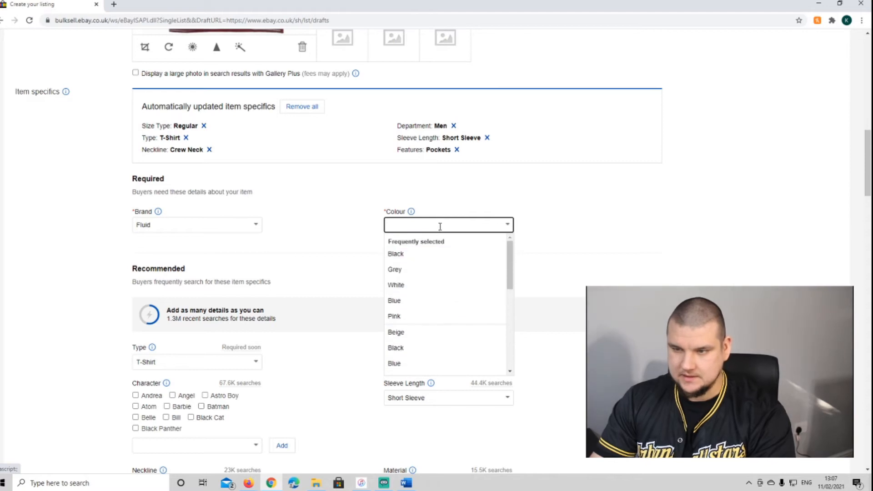
{"action": "type", "text": "Maroon"}
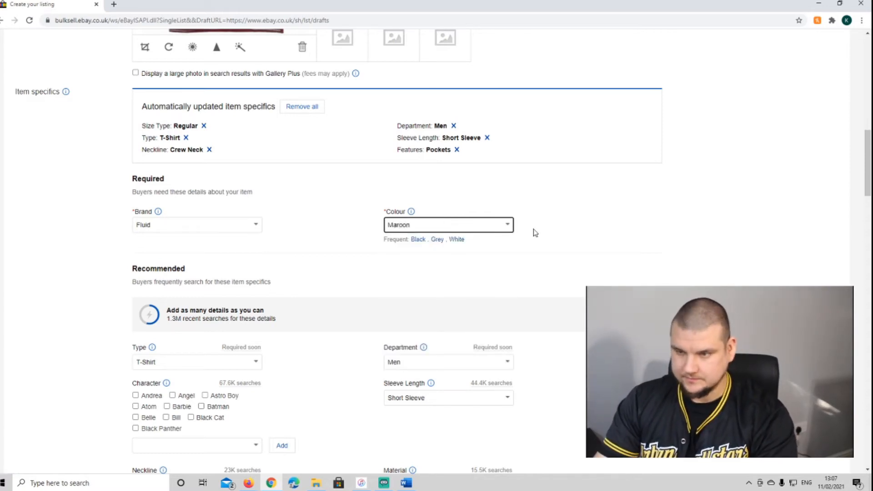
{"action": "left_click", "coordinate": [826, 223]}
Step: Set the material to Cotton and the fit to Regular in the recommended item specifics
{"action": "scroll", "coordinate": [656, 247], "scroll_direction": "down", "scroll_amount": 4}
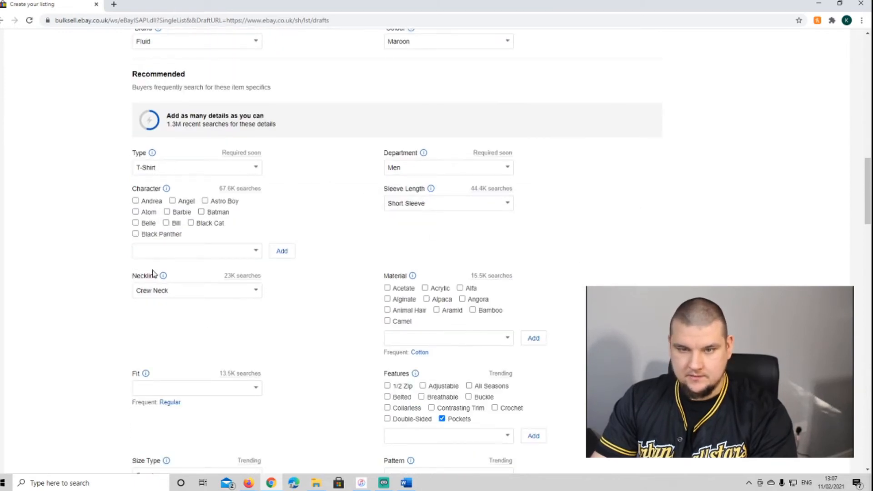
{"action": "left_click", "coordinate": [419, 353]}
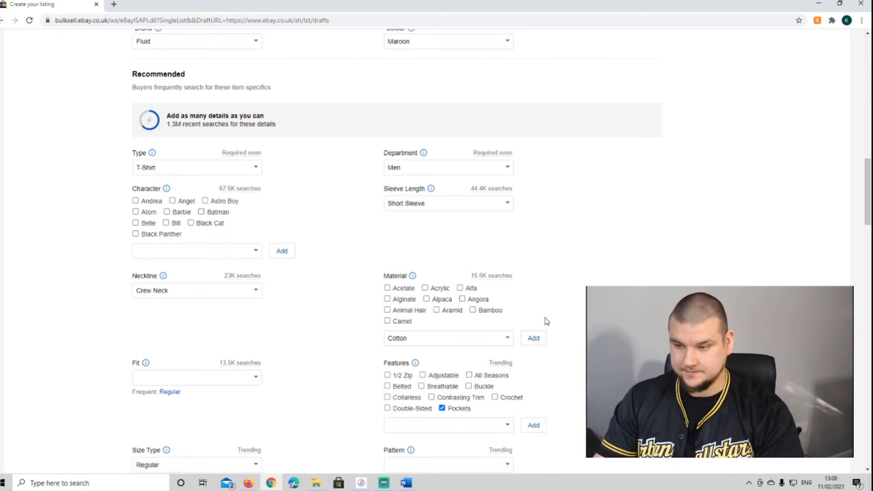
{"action": "scroll", "coordinate": [546, 321], "scroll_direction": "down", "scroll_amount": 3}
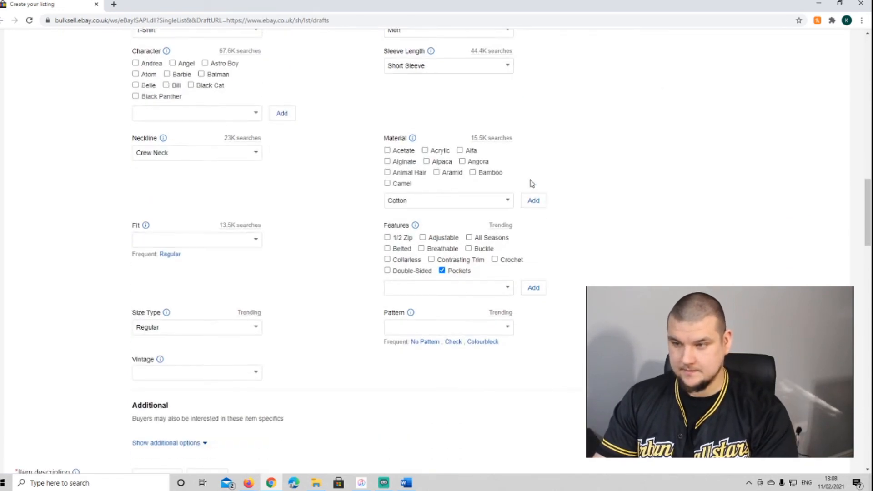
{"action": "left_click", "coordinate": [169, 255]}
Step: Set the pattern in the recommended item specifics to Striped
{"action": "scroll", "coordinate": [321, 257], "scroll_direction": "down", "scroll_amount": 2}
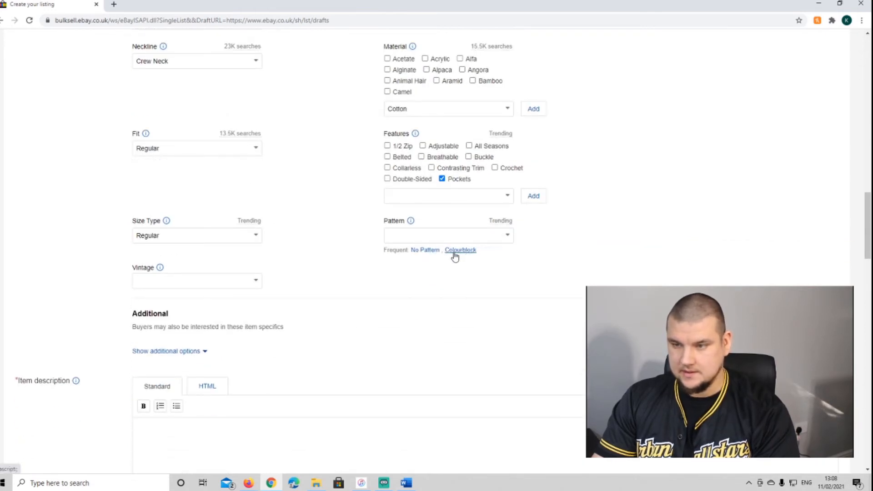
{"action": "left_click", "coordinate": [506, 236]}
{"action": "scroll", "coordinate": [421, 318], "scroll_direction": "down", "scroll_amount": 3}
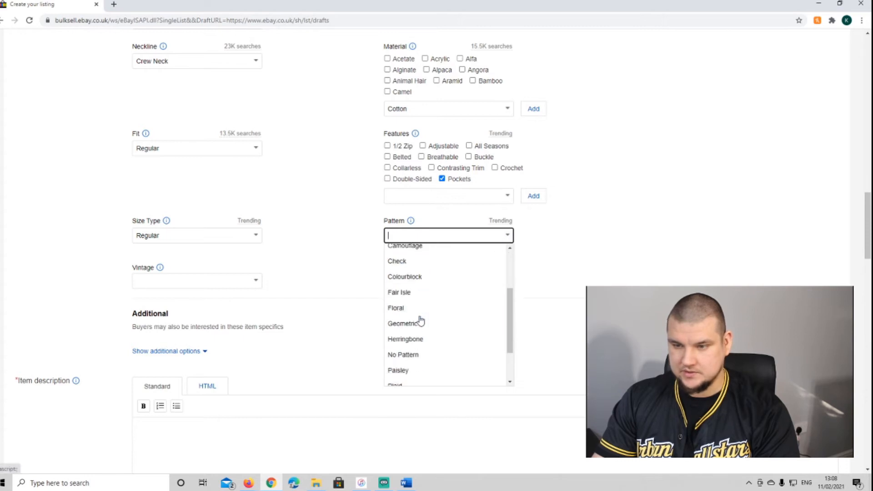
{"action": "scroll", "coordinate": [410, 261], "scroll_direction": "down", "scroll_amount": 1}
{"action": "left_click", "coordinate": [409, 316]}
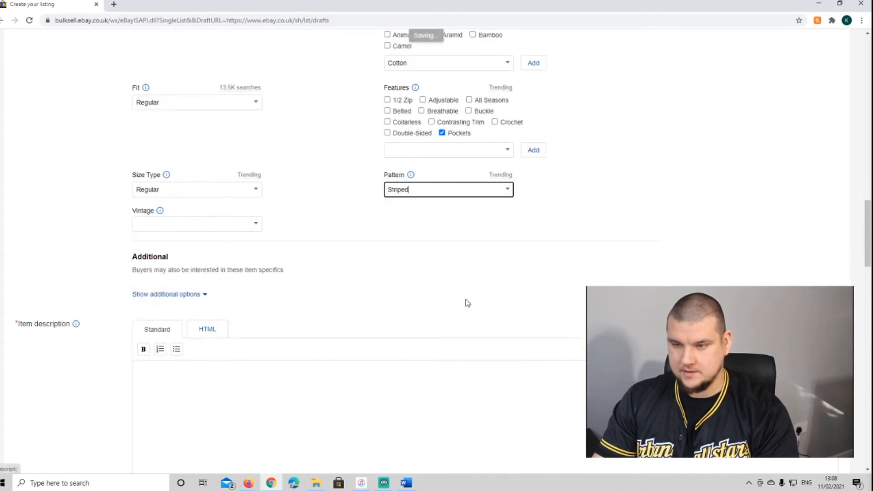
Step: Expand the additional item specifics to show their options
{"action": "scroll", "coordinate": [286, 230], "scroll_direction": "up", "scroll_amount": 2}
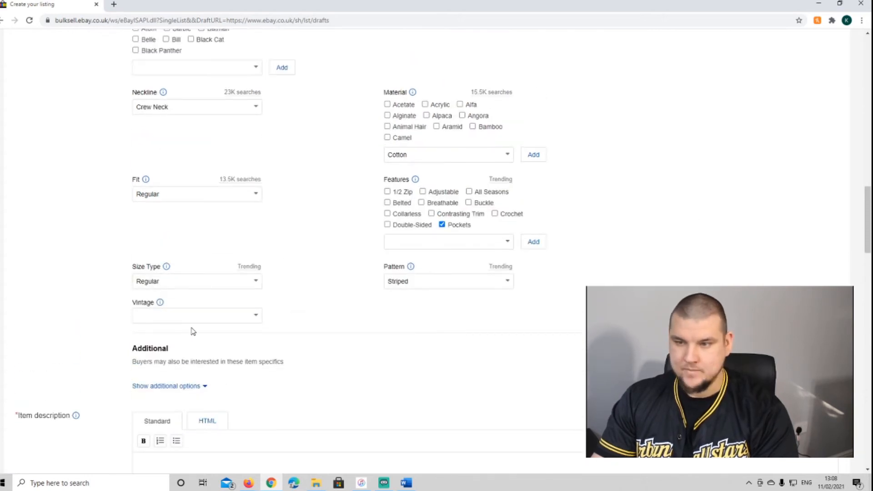
{"action": "scroll", "coordinate": [55, 326], "scroll_direction": "down", "scroll_amount": 3}
{"action": "left_click", "coordinate": [161, 249]}
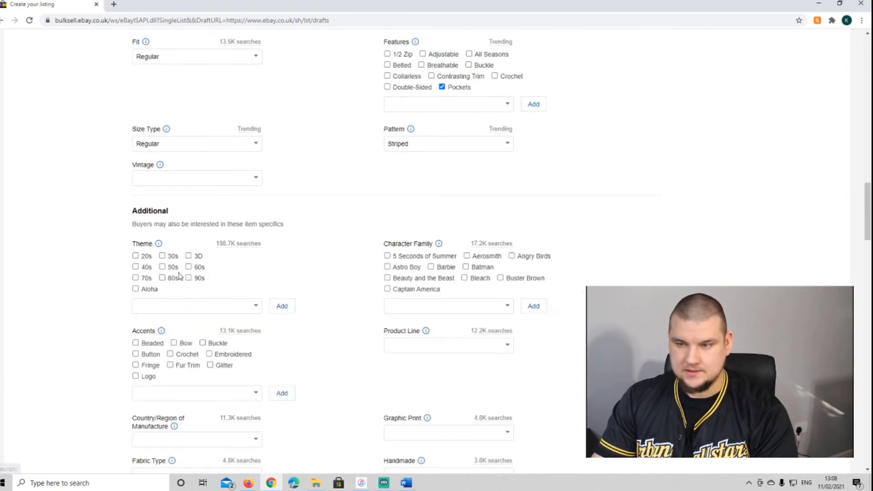
Step: Set Graphic Print to Yes in the additional item specifics
{"action": "scroll", "coordinate": [361, 247], "scroll_direction": "down", "scroll_amount": 3}
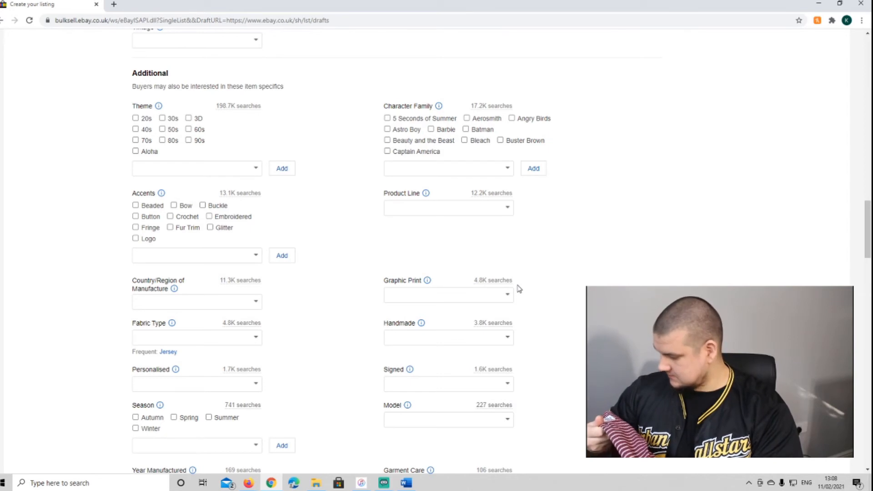
{"action": "left_click", "coordinate": [454, 297]}
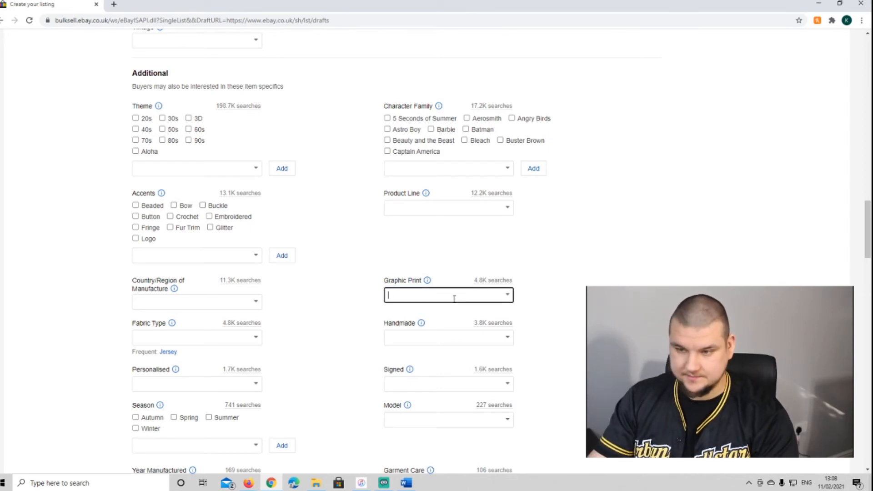
{"action": "type", "text": "Printed Stripes"}
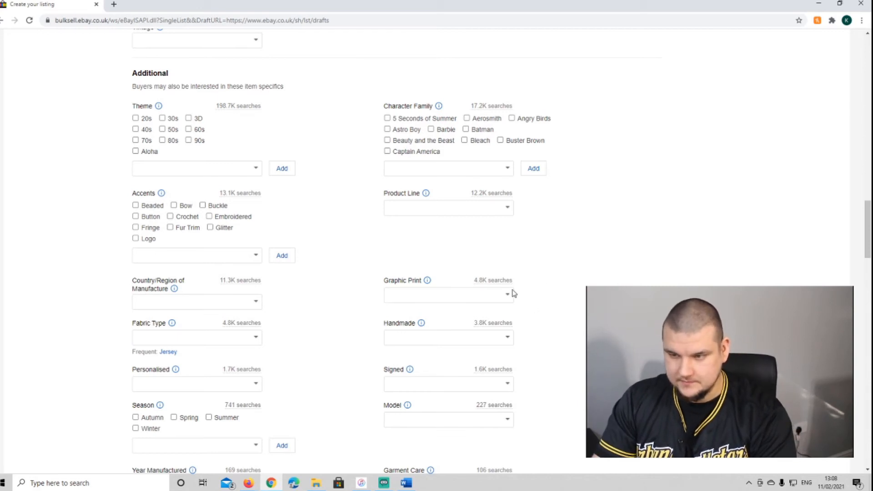
{"action": "left_click", "coordinate": [508, 294]}
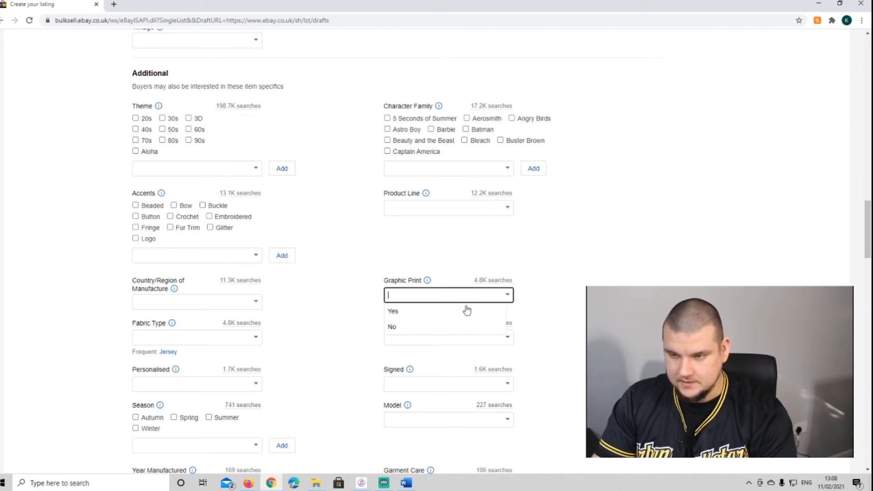
{"action": "left_click", "coordinate": [431, 312]}
{"action": "left_click", "coordinate": [675, 266]}
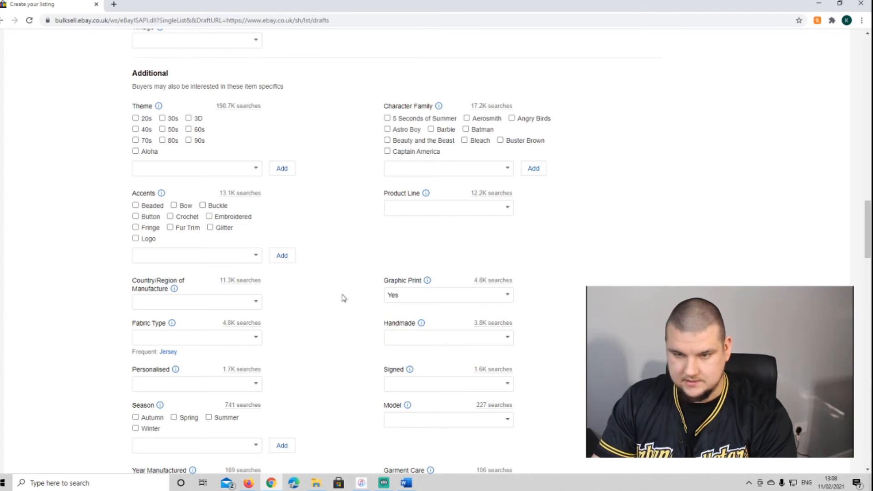
Step: Set Garment Care to Machine Washable in the additional item specifics
{"action": "scroll", "coordinate": [147, 182], "scroll_direction": "down", "scroll_amount": 2}
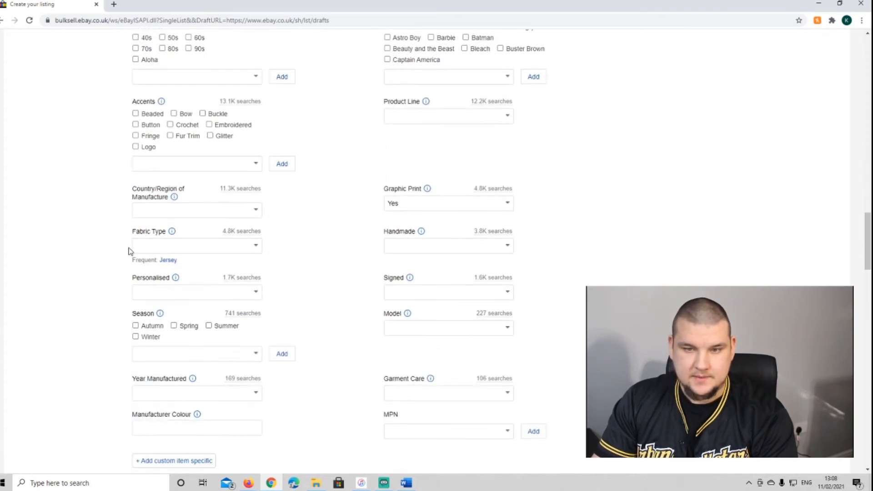
{"action": "scroll", "coordinate": [337, 258], "scroll_direction": "down", "scroll_amount": 2}
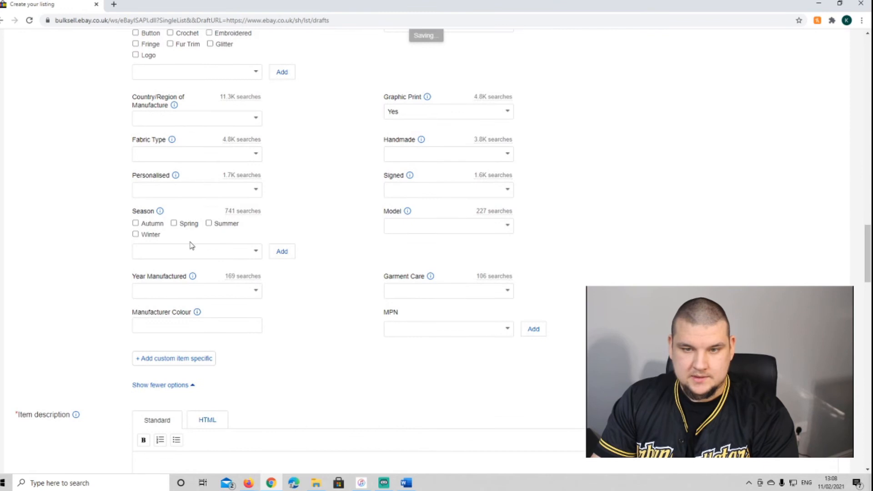
{"action": "left_click", "coordinate": [258, 251]}
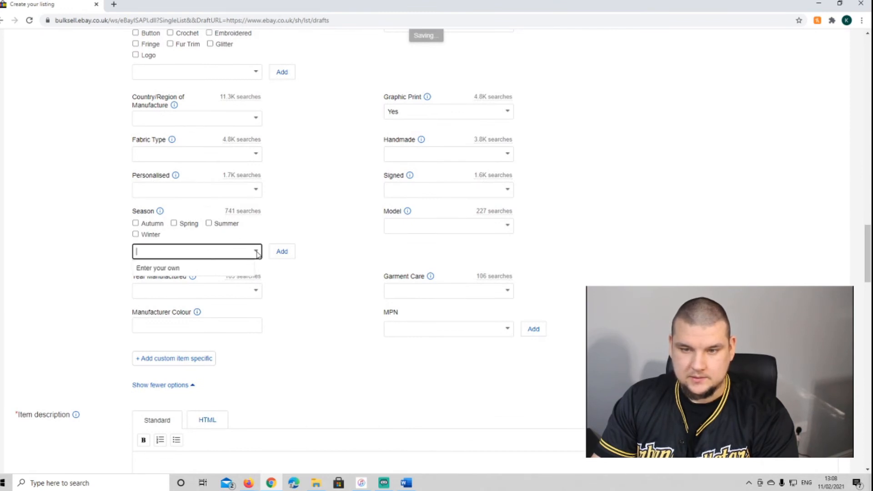
{"action": "left_click", "coordinate": [345, 203]}
{"action": "left_click", "coordinate": [255, 190]}
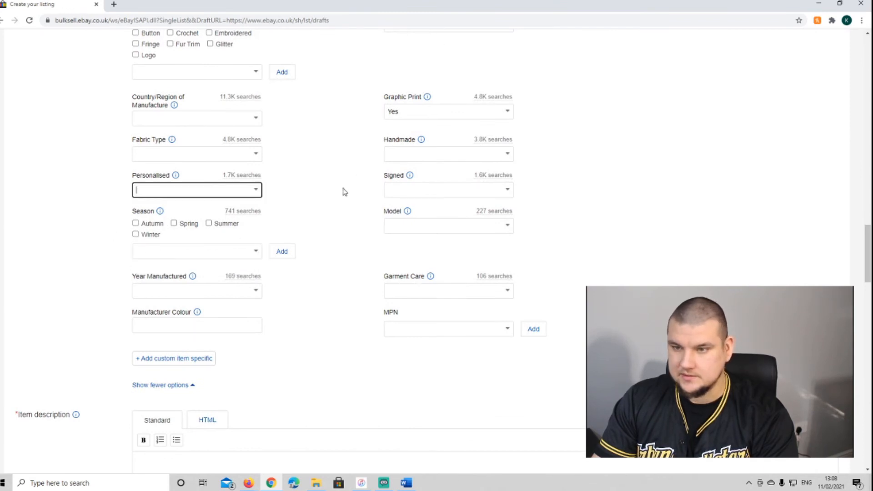
{"action": "left_click", "coordinate": [507, 290]}
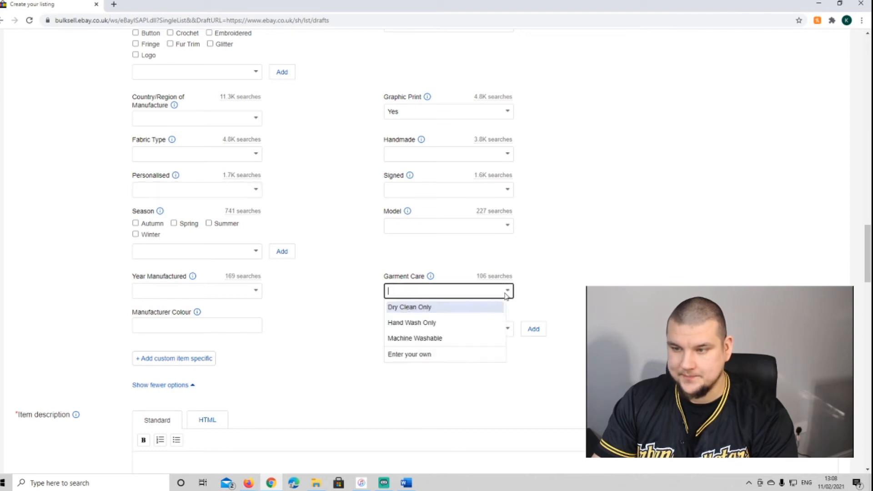
{"action": "left_click", "coordinate": [419, 339]}
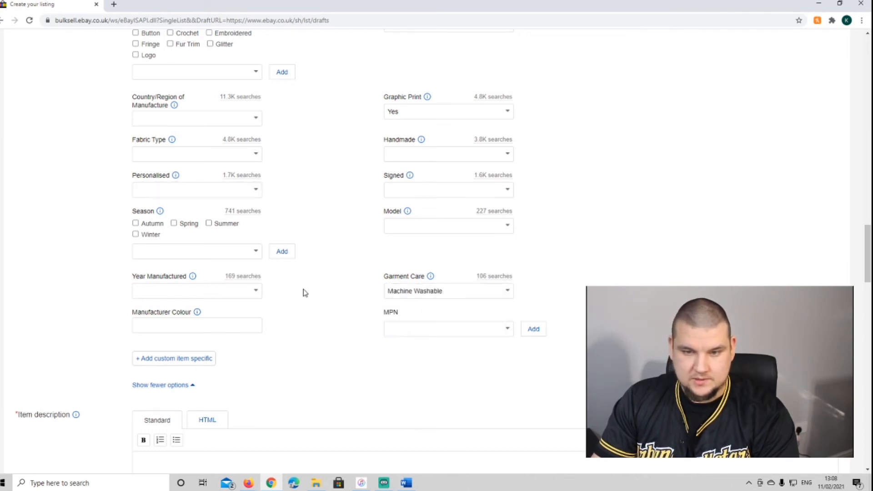
{"action": "scroll", "coordinate": [304, 292], "scroll_direction": "down", "scroll_amount": 2}
{"action": "left_click", "coordinate": [233, 231]}
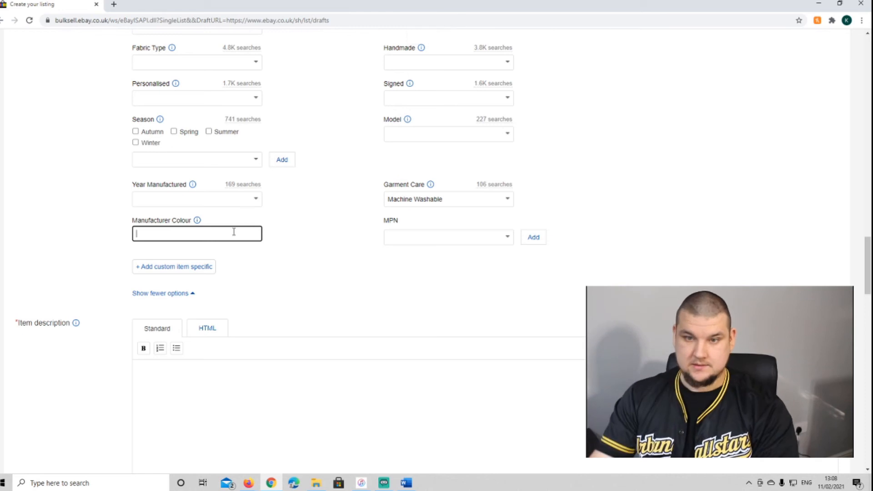
{"action": "left_click", "coordinate": [279, 282]}
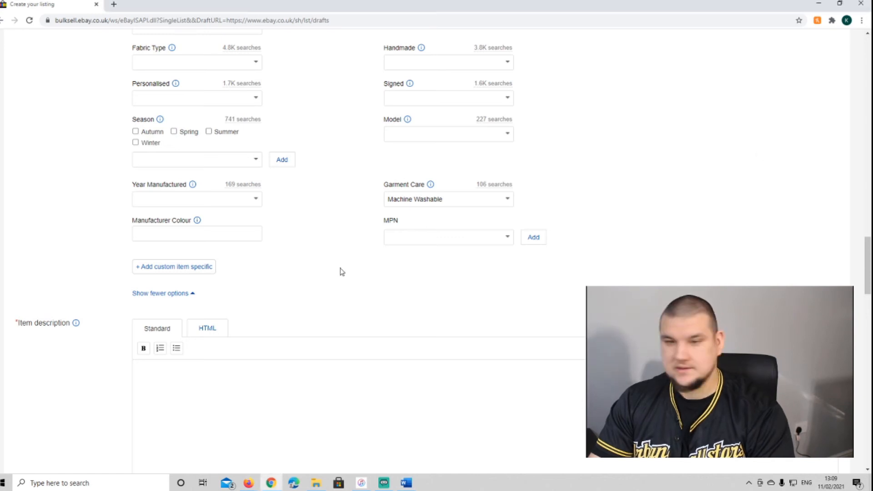
Step: Paste the prepared product details, contact and postage text into the item description
{"action": "scroll", "coordinate": [341, 271], "scroll_direction": "down", "scroll_amount": 3}
{"action": "left_click", "coordinate": [312, 242]}
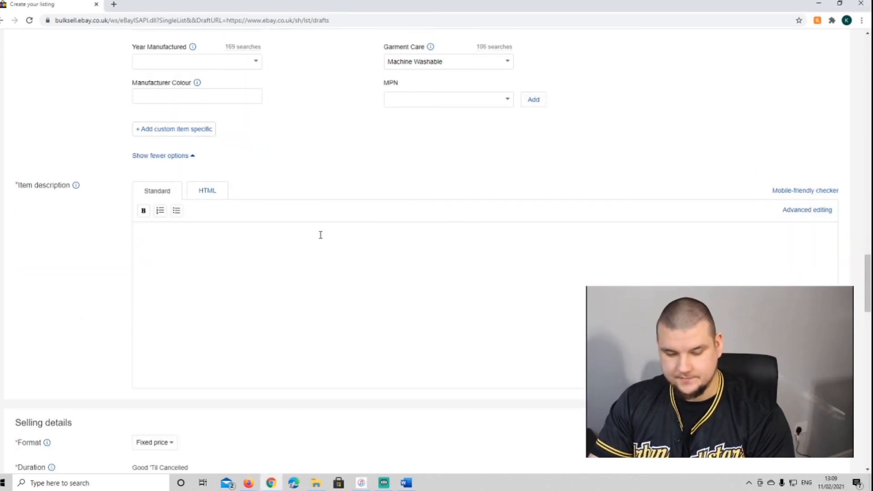
{"action": "key", "text": "ctrl+v"}
Step: Apply a bulleted list to the product details lines and remove it again to close up their line spacing
{"action": "left_click_drag", "start_coordinate": [137, 230], "coordinate": [248, 237]}
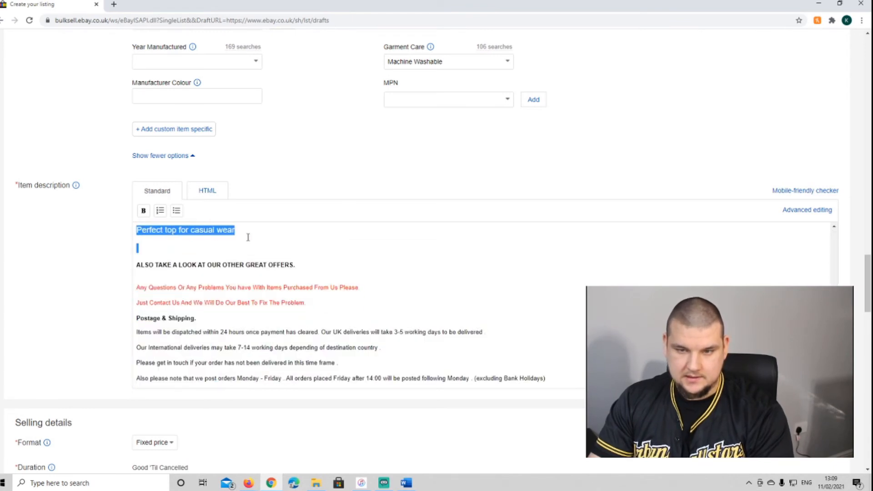
{"action": "scroll", "coordinate": [277, 259], "scroll_direction": "up", "scroll_amount": 2}
{"action": "left_click", "coordinate": [176, 210]}
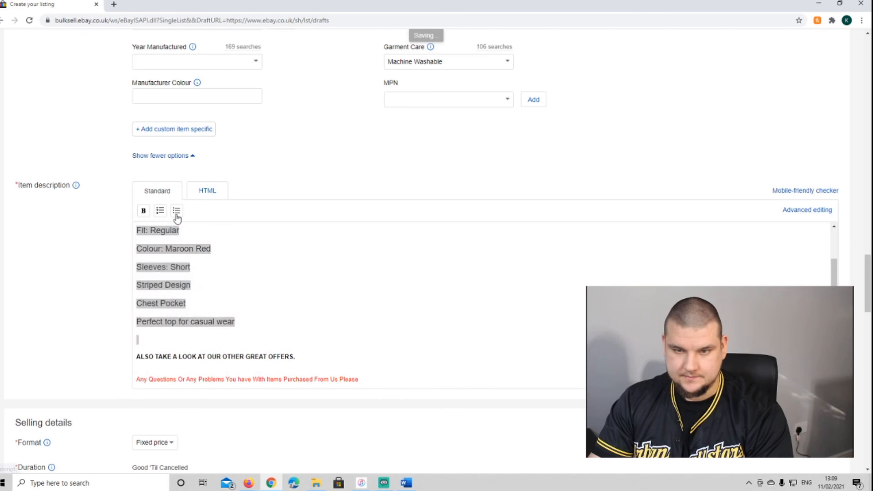
{"action": "scroll", "coordinate": [283, 269], "scroll_direction": "up", "scroll_amount": 2}
{"action": "scroll", "coordinate": [253, 267], "scroll_direction": "up", "scroll_amount": 1}
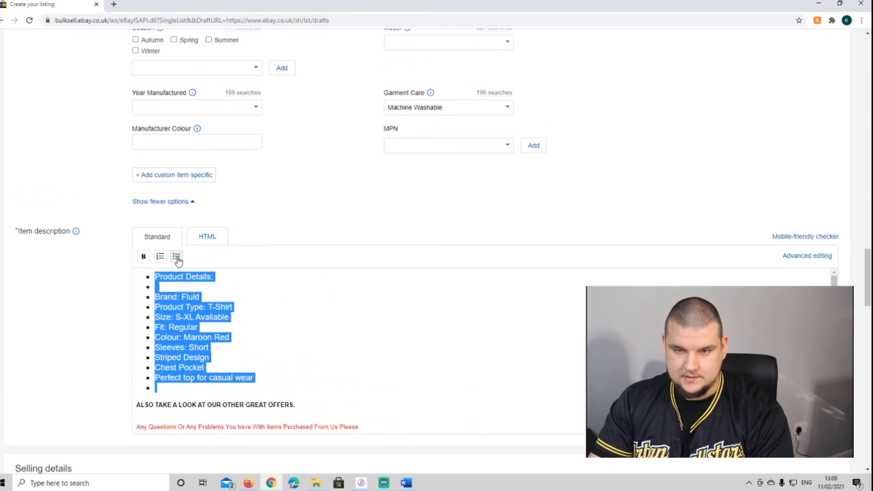
{"action": "left_click", "coordinate": [177, 257]}
Step: Set the "Product Details:" heading in the item description to font size 10 using advanced editing
{"action": "left_click", "coordinate": [175, 294]}
{"action": "left_click_drag", "start_coordinate": [211, 279], "coordinate": [134, 278]}
{"action": "left_click", "coordinate": [813, 256]}
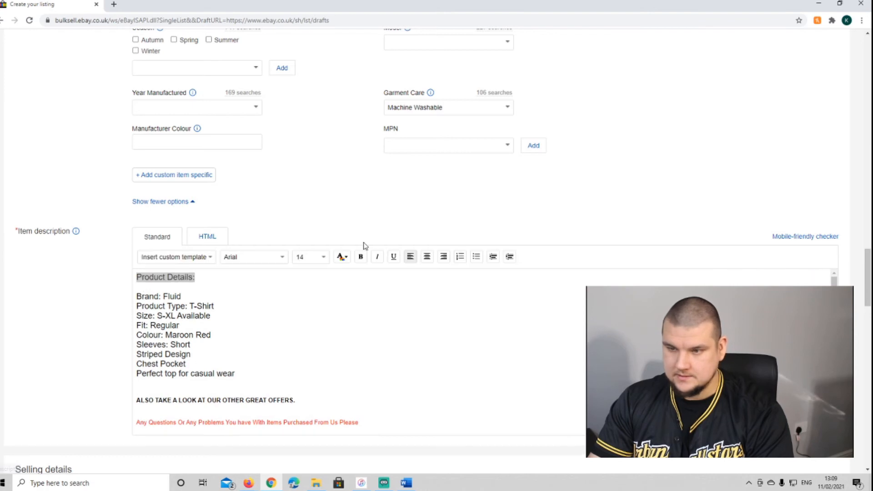
{"action": "left_click", "coordinate": [310, 257]}
{"action": "left_click", "coordinate": [309, 276]}
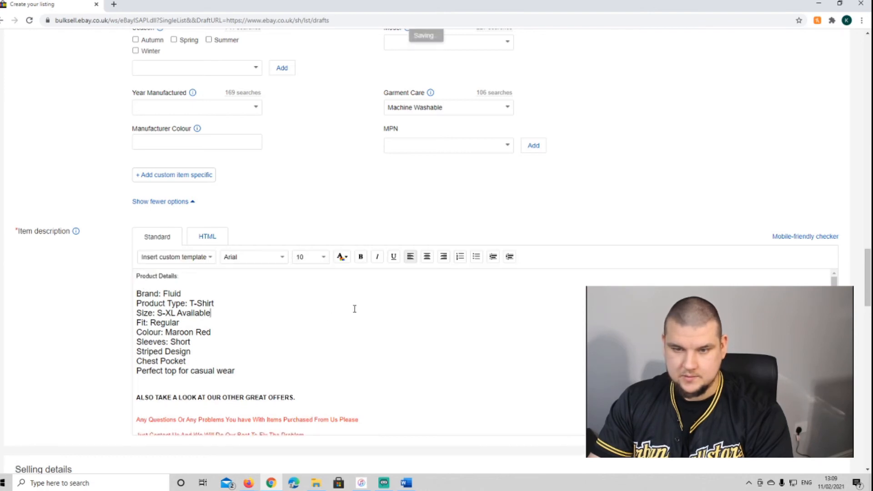
{"action": "scroll", "coordinate": [191, 296], "scroll_direction": "down", "scroll_amount": 3}
{"action": "scroll", "coordinate": [191, 296], "scroll_direction": "up", "scroll_amount": 3}
{"action": "left_click", "coordinate": [172, 312]}
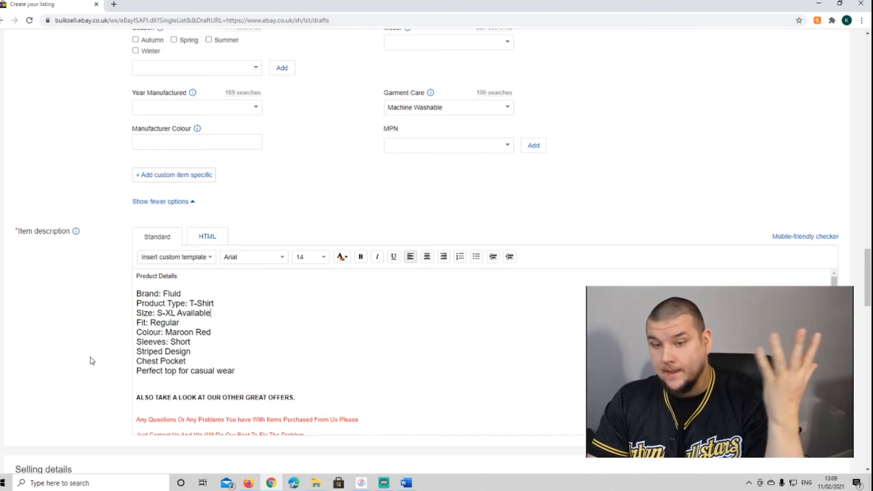
{"action": "left_click", "coordinate": [278, 310]}
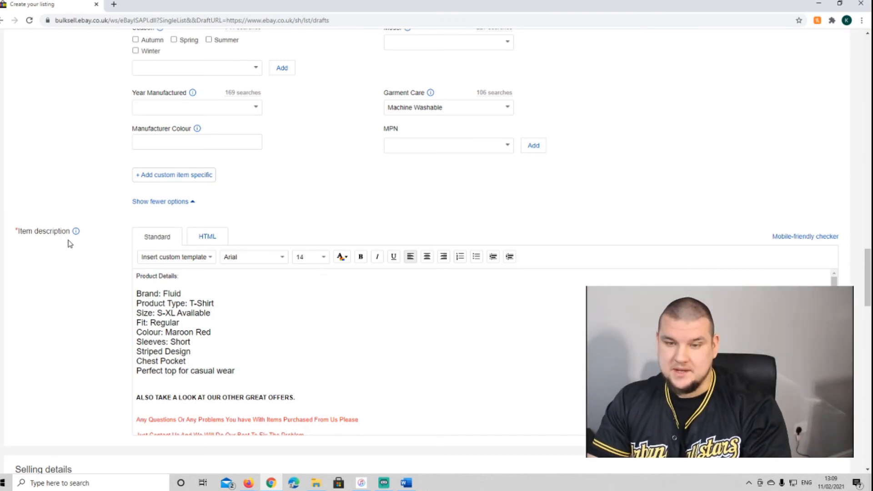
Step: Review the selling format, price and quantity, payment, returns and domestic postage settings of the listing
{"action": "scroll", "coordinate": [73, 280], "scroll_direction": "down", "scroll_amount": 4}
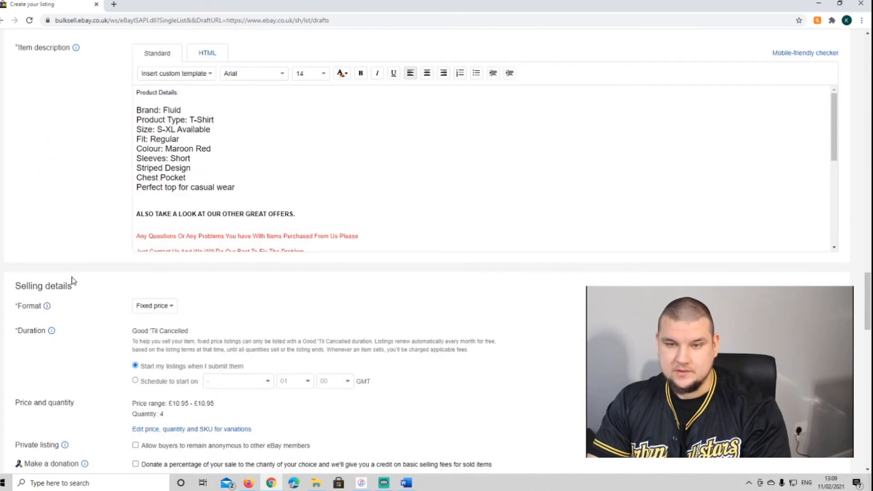
{"action": "scroll", "coordinate": [350, 341], "scroll_direction": "down", "scroll_amount": 4}
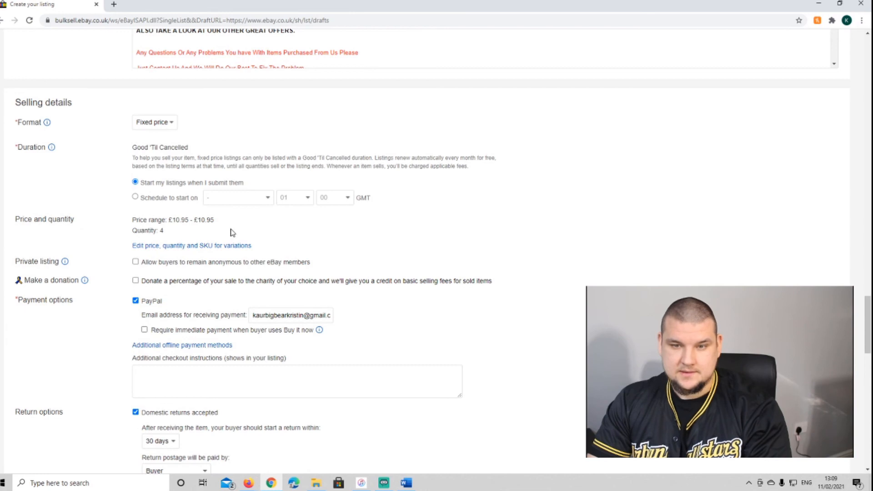
{"action": "scroll", "coordinate": [216, 236], "scroll_direction": "down", "scroll_amount": 4}
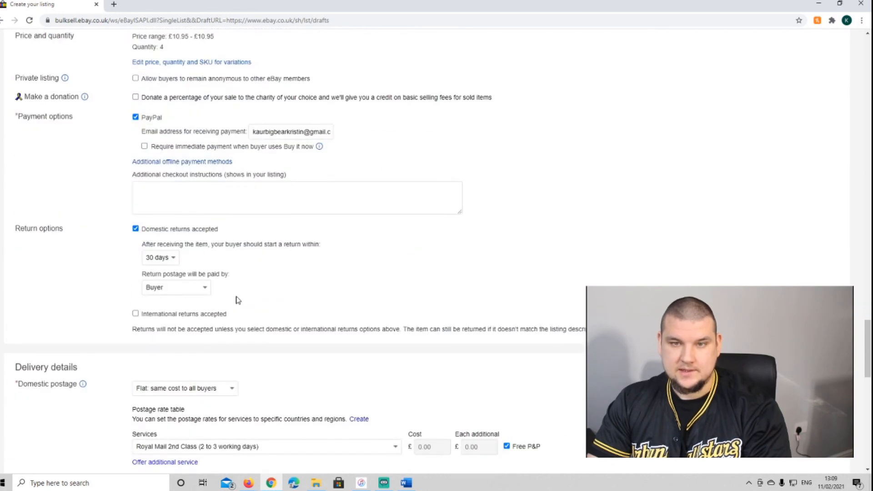
{"action": "scroll", "coordinate": [118, 248], "scroll_direction": "down", "scroll_amount": 4}
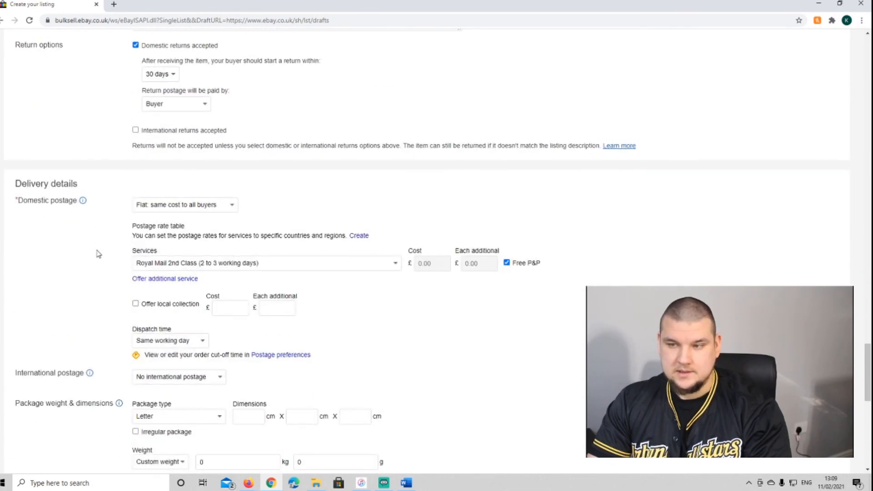
{"action": "scroll", "coordinate": [97, 254], "scroll_direction": "down", "scroll_amount": 1}
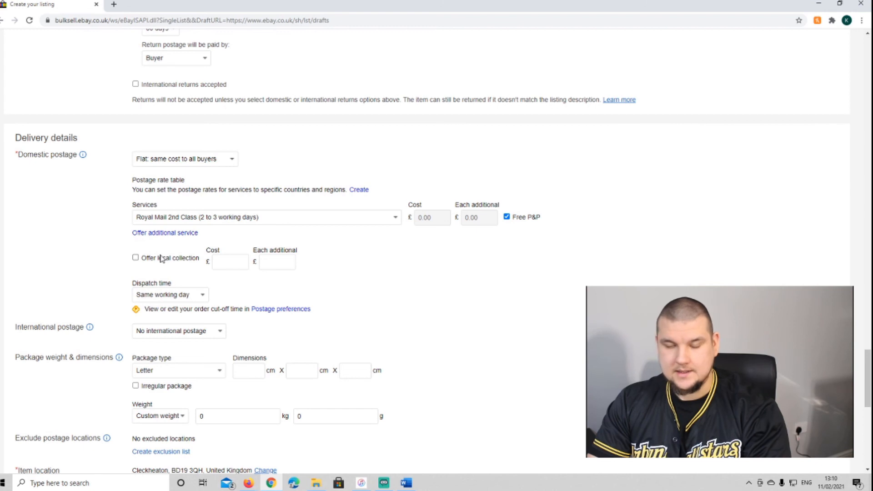
{"action": "scroll", "coordinate": [421, 273], "scroll_direction": "down", "scroll_amount": 2}
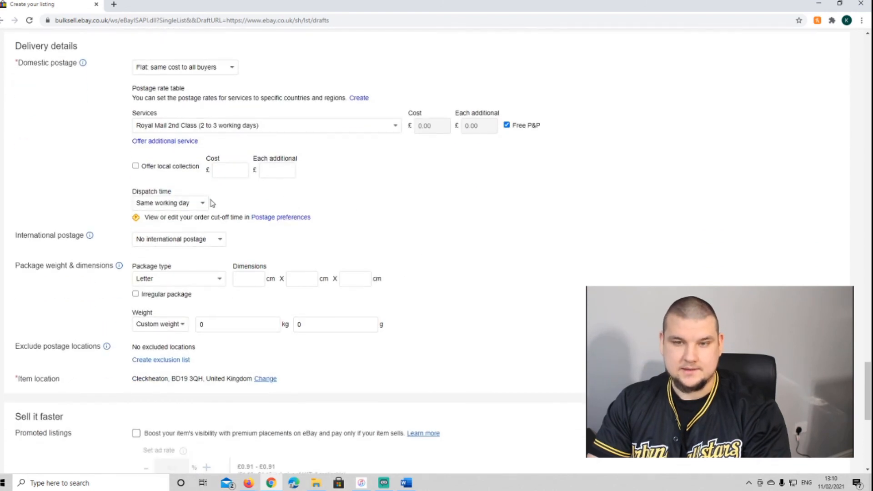
{"action": "scroll", "coordinate": [194, 177], "scroll_direction": "down", "scroll_amount": 2}
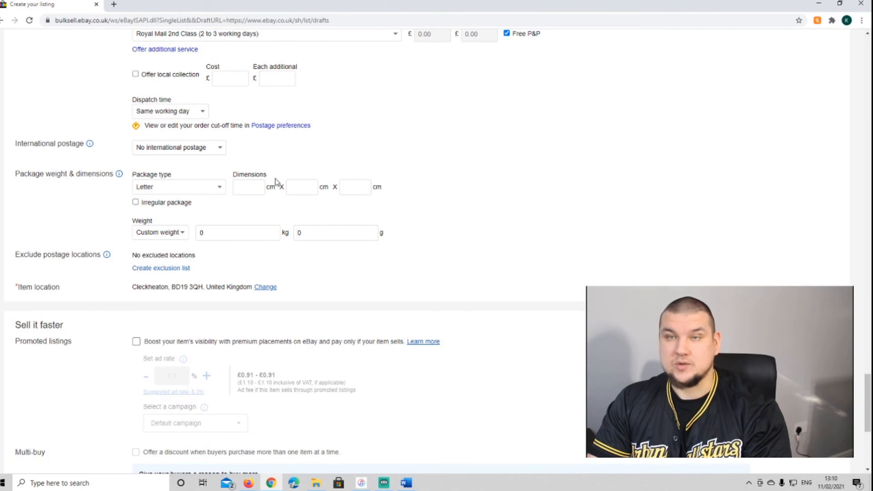
Step: Set the package dimensions to 35 x 25 x 2.5 cm and the weight to 0 kg 250 g
{"action": "left_click", "coordinate": [256, 187]}
{"action": "type", "text": "35"}
{"action": "left_click", "coordinate": [301, 185]}
{"action": "type", "text": "25"}
{"action": "left_click", "coordinate": [358, 189]}
{"action": "type", "text": "2.5"}
{"action": "left_click", "coordinate": [246, 230]}
{"action": "left_click", "coordinate": [337, 232]}
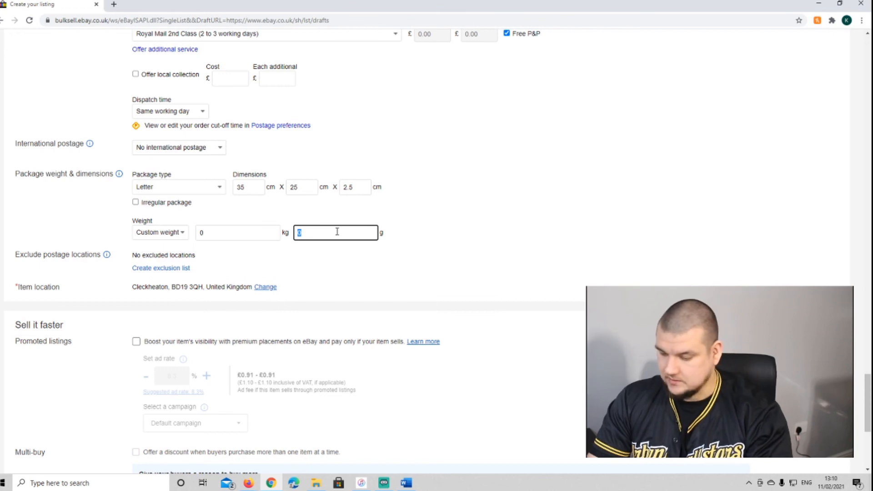
{"action": "left_click", "coordinate": [528, 194]}
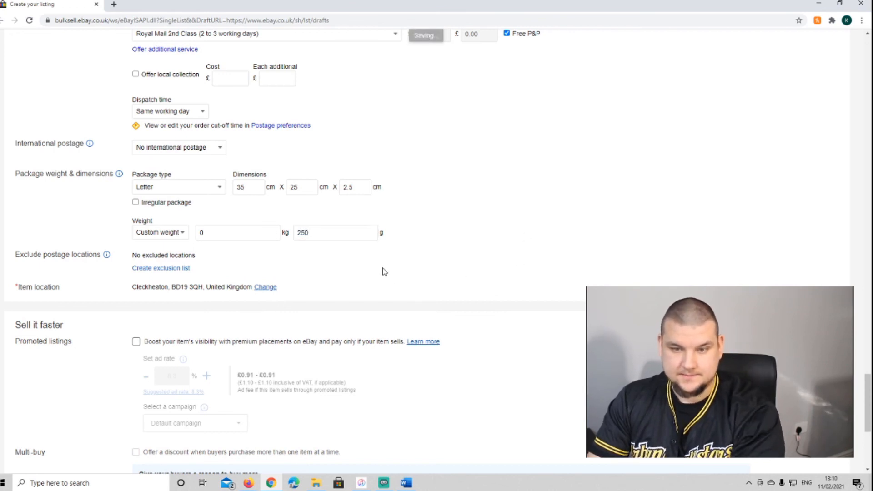
Step: Enable promoted listings for the item with an ad rate of 1%
{"action": "left_click", "coordinate": [136, 341]}
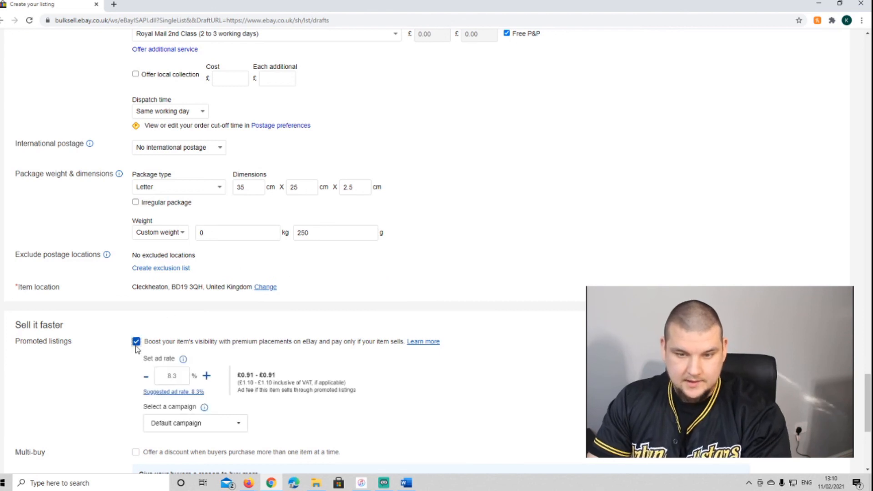
{"action": "double_click", "coordinate": [189, 377]}
{"action": "type", "text": "1"}
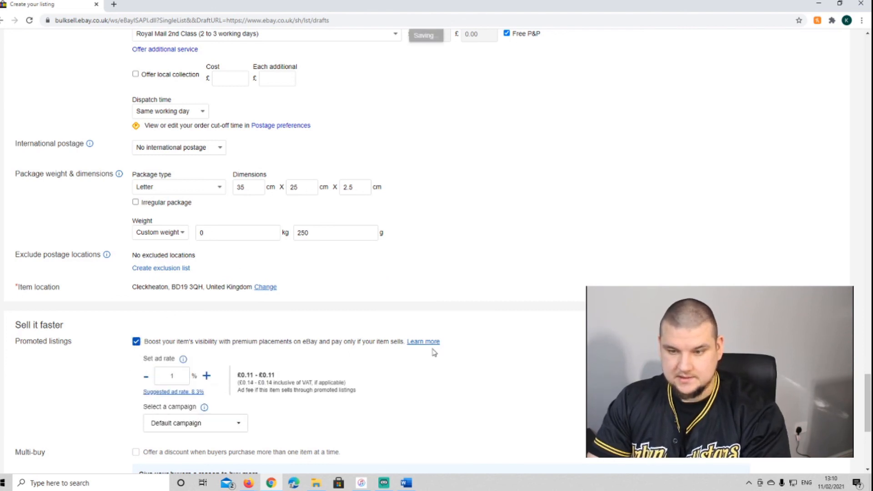
Step: Publish the listing with the displayed fees and open the live listing page
{"action": "scroll", "coordinate": [434, 350], "scroll_direction": "down", "scroll_amount": 6}
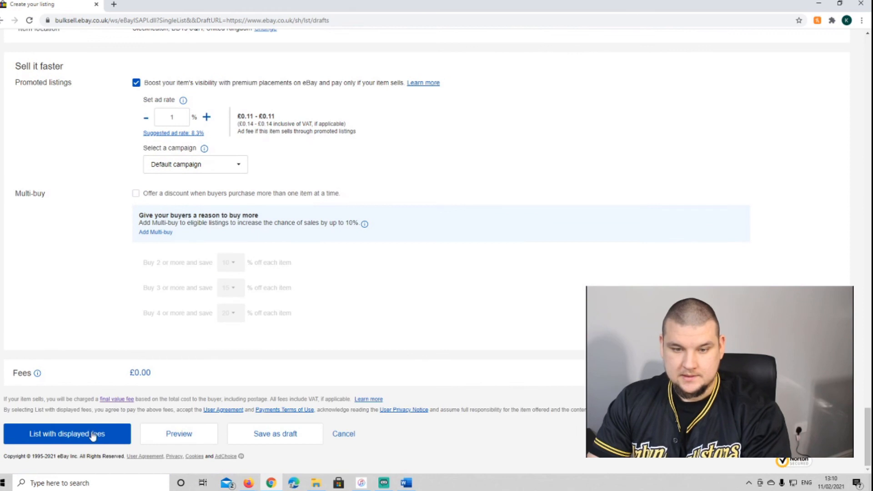
{"action": "left_click", "coordinate": [94, 434]}
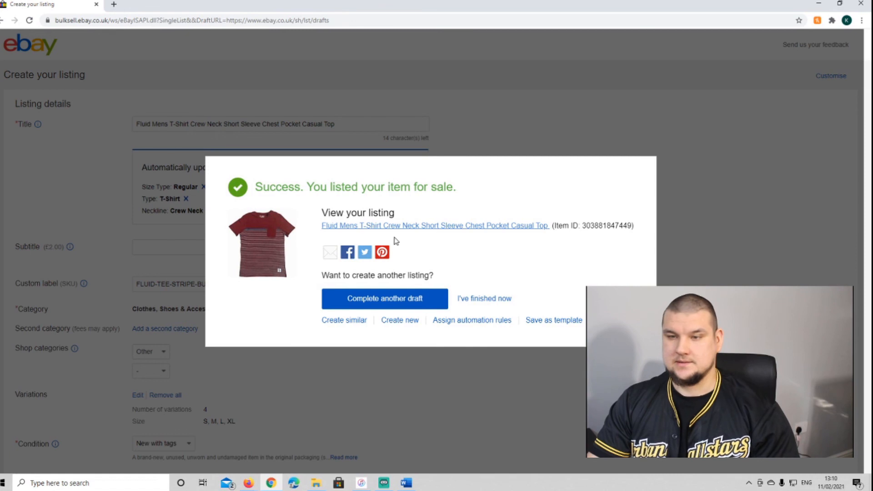
{"action": "left_click", "coordinate": [405, 226]}
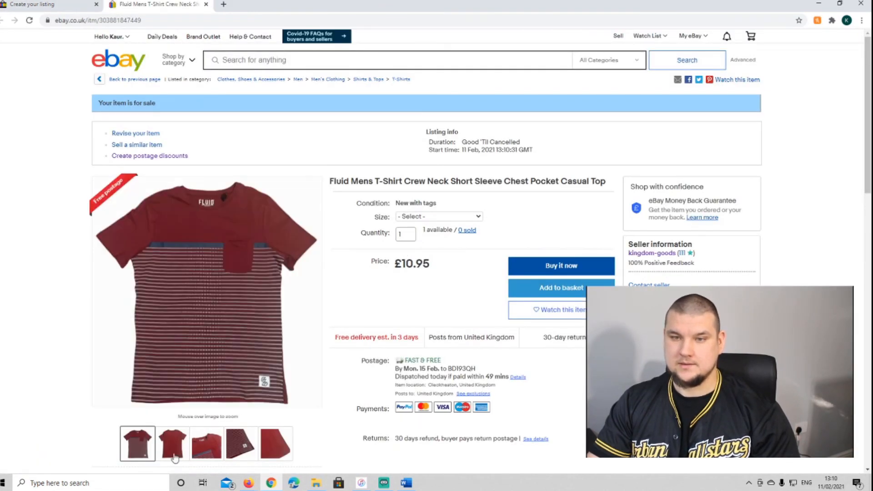
Step: Check the available size options, item specifics, description and postage information on the live listing page
{"action": "left_click", "coordinate": [473, 217]}
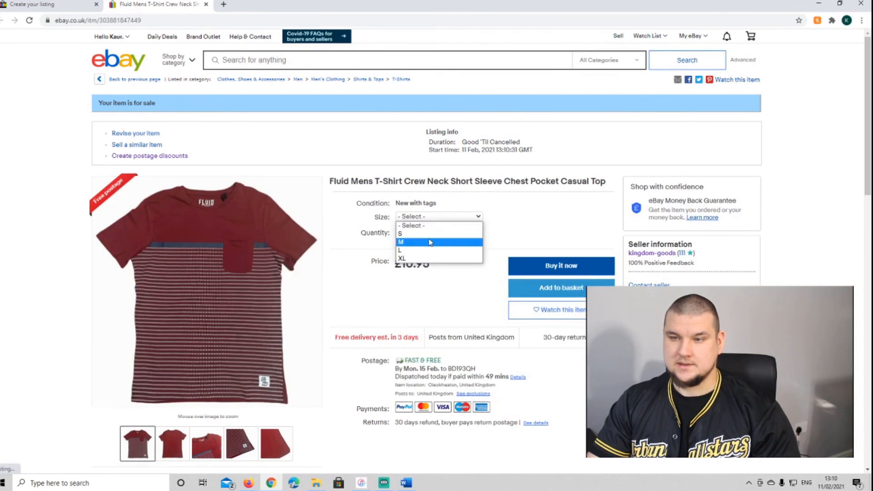
{"action": "left_click", "coordinate": [580, 211]}
{"action": "scroll", "coordinate": [506, 226], "scroll_direction": "down", "scroll_amount": 3}
{"action": "scroll", "coordinate": [419, 232], "scroll_direction": "down", "scroll_amount": 2}
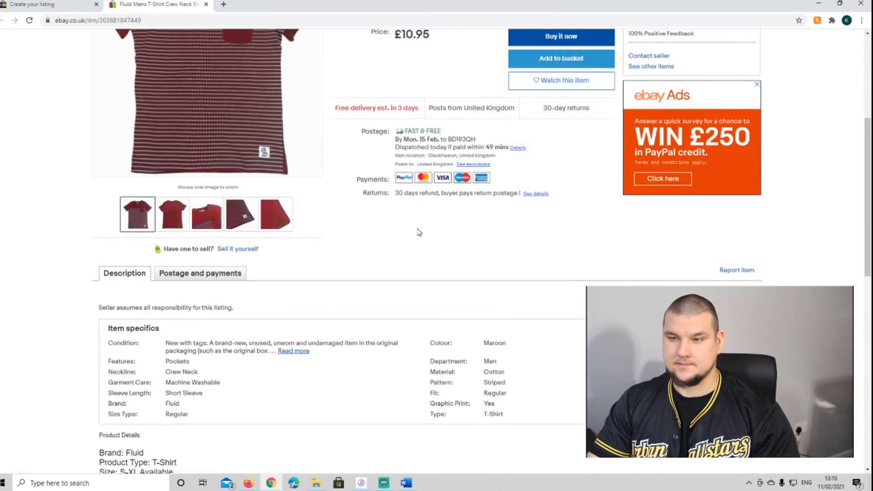
{"action": "scroll", "coordinate": [450, 223], "scroll_direction": "down", "scroll_amount": 3}
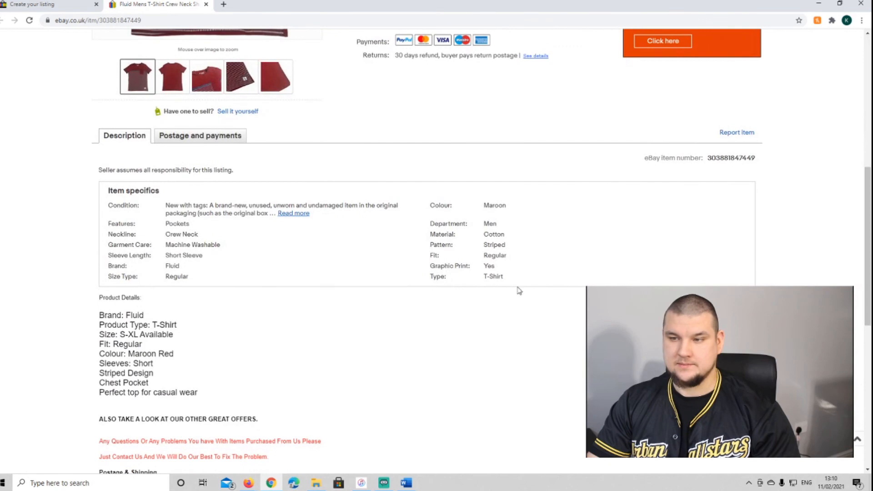
{"action": "scroll", "coordinate": [107, 254], "scroll_direction": "down", "scroll_amount": 3}
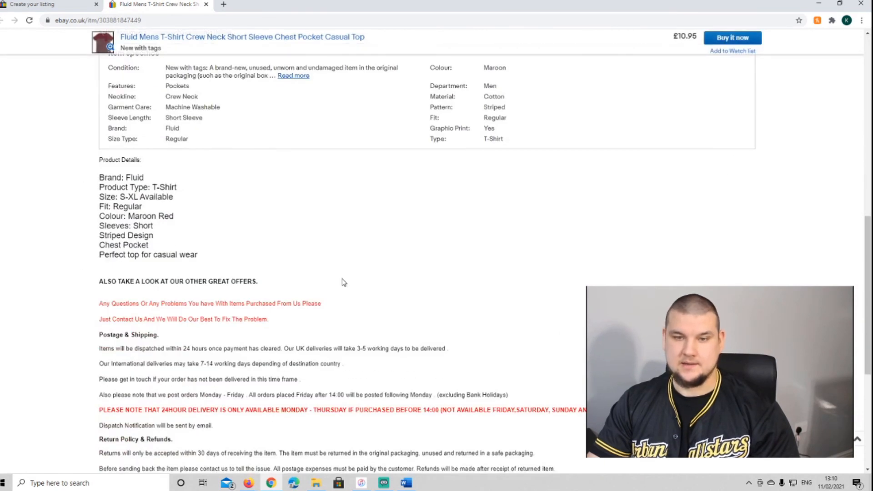
{"action": "scroll", "coordinate": [342, 283], "scroll_direction": "down", "scroll_amount": 6}
{"action": "scroll", "coordinate": [376, 293], "scroll_direction": "up", "scroll_amount": 15}
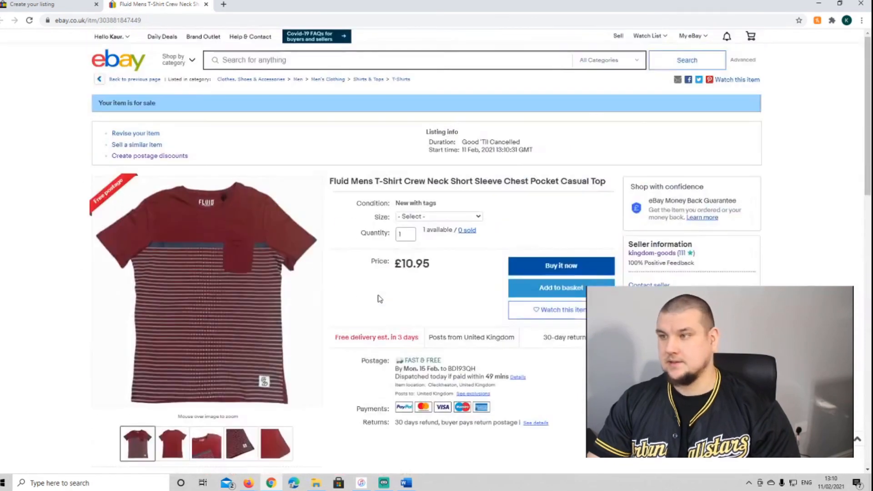